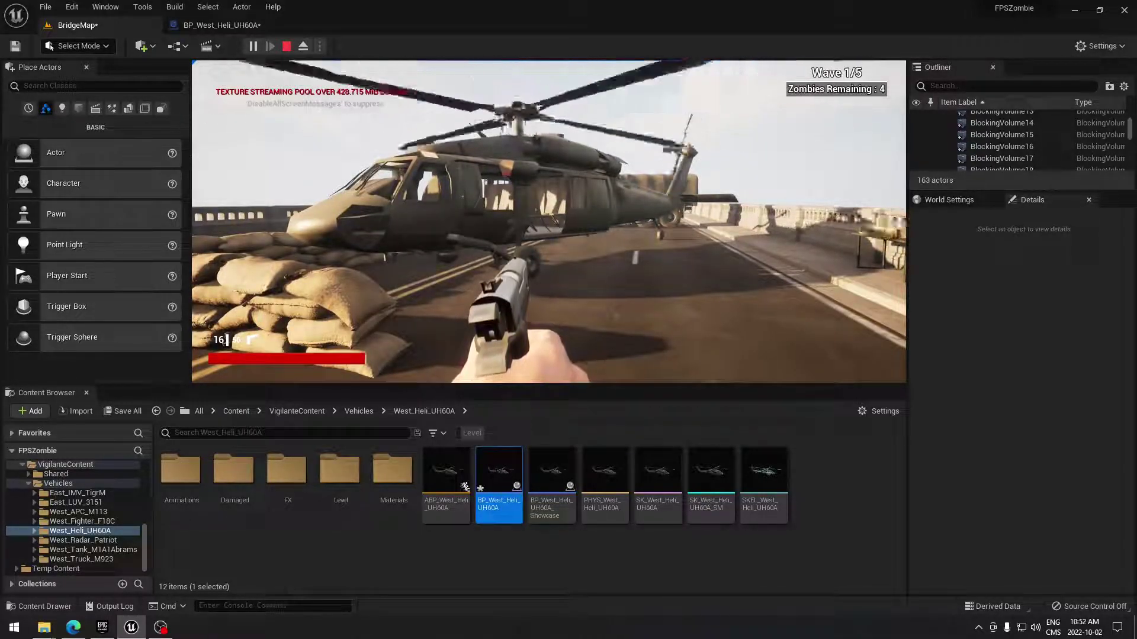
# End the BridgeMap play-test with Esc and return to level editing
pyautogui.press('Escape')
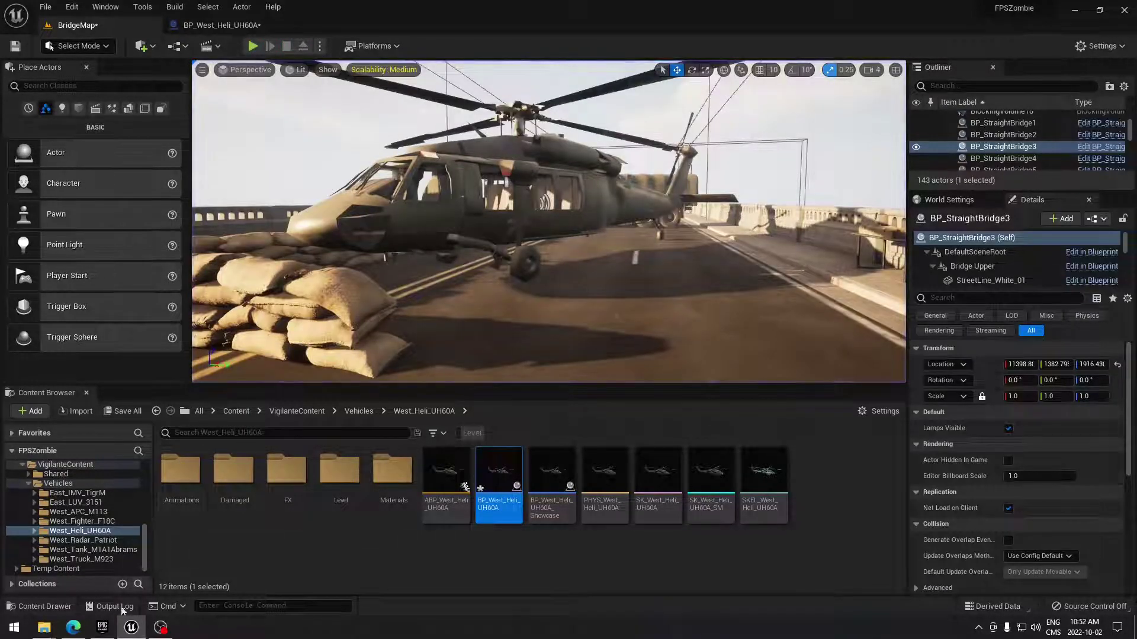
# Start adding Heli UH60A (West) to the AdvancedLocomotion project, showing all projects
pyautogui.click(102, 627)
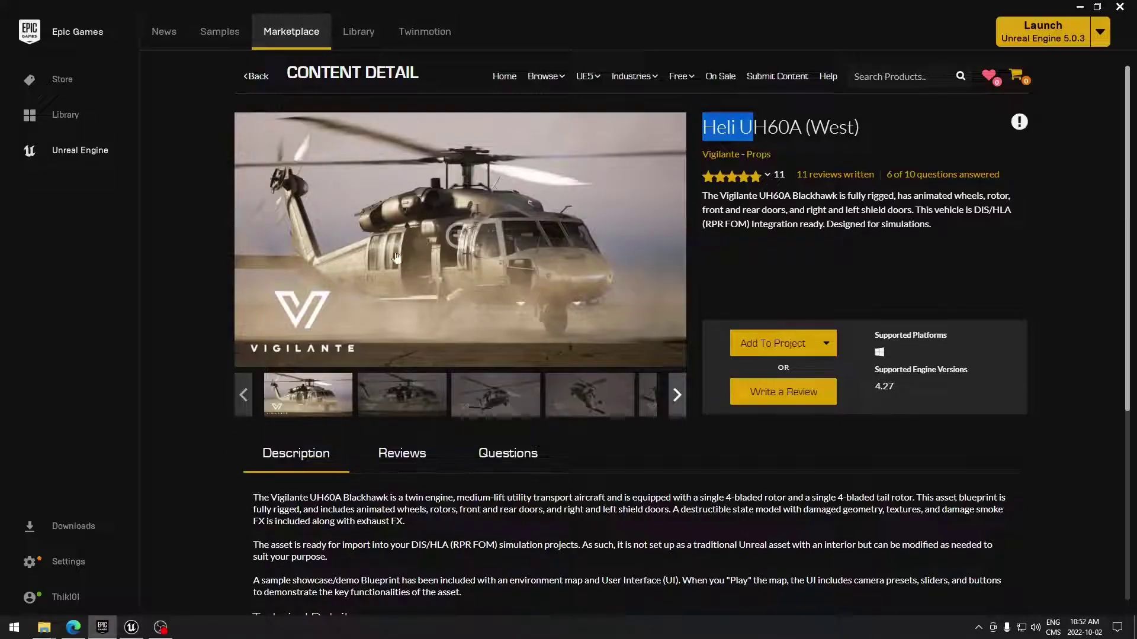
pyautogui.moveTo(703, 127); pyautogui.dragTo(875, 134)
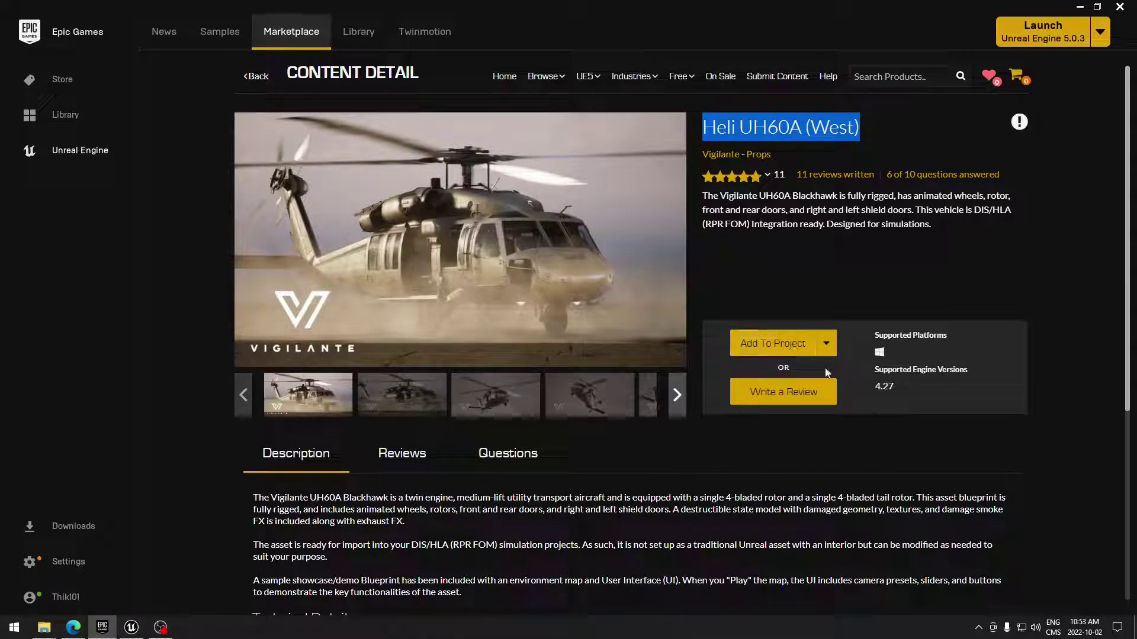
pyautogui.click(799, 348)
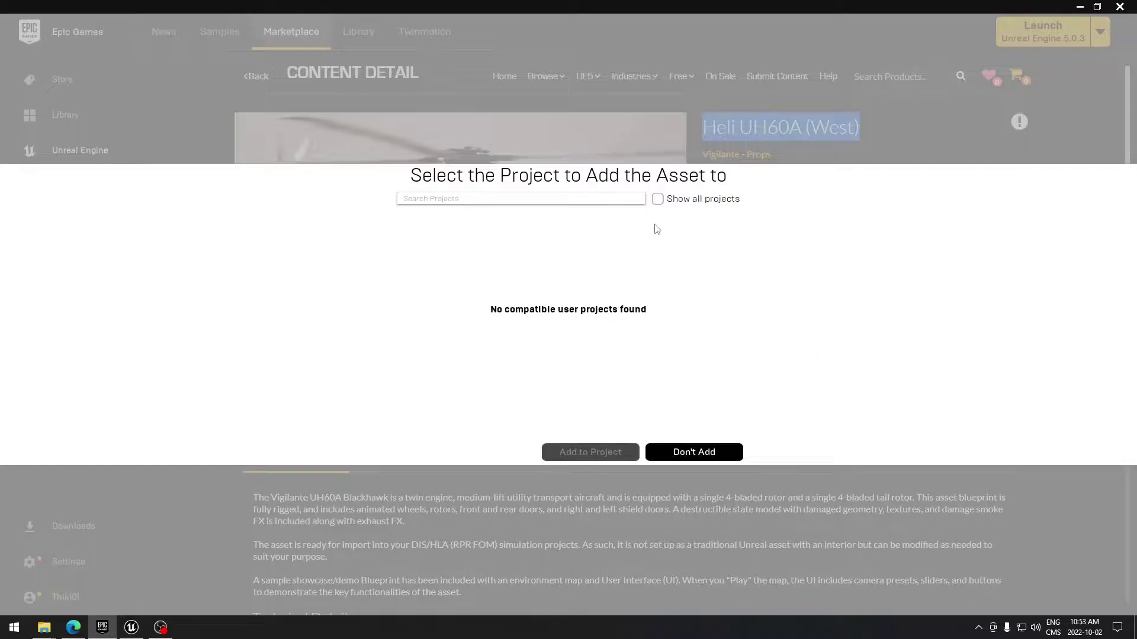
pyautogui.click(658, 199)
pyautogui.click(461, 254)
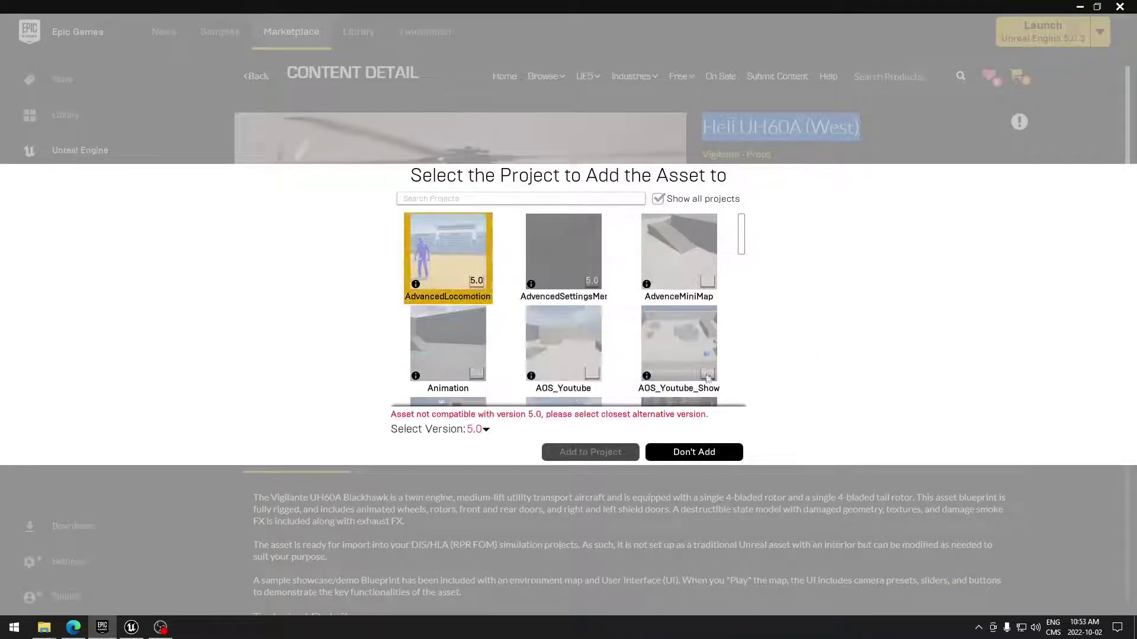
# Check the supported engine versions, cancel without adding, and return to Unreal Editor
pyautogui.click(486, 430)
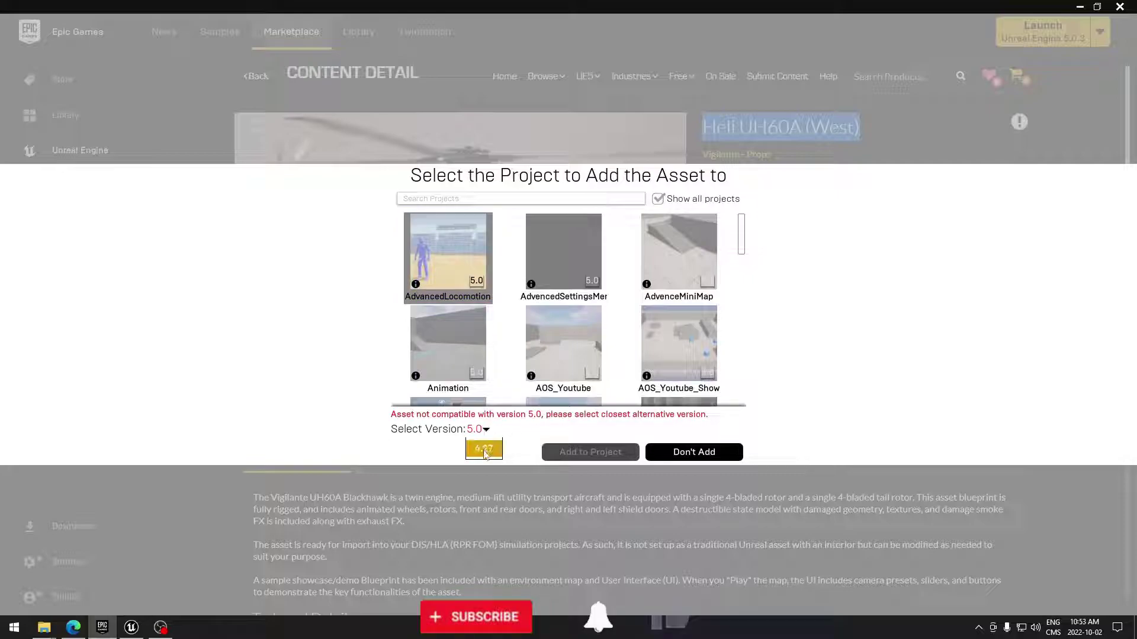
pyautogui.click(774, 425)
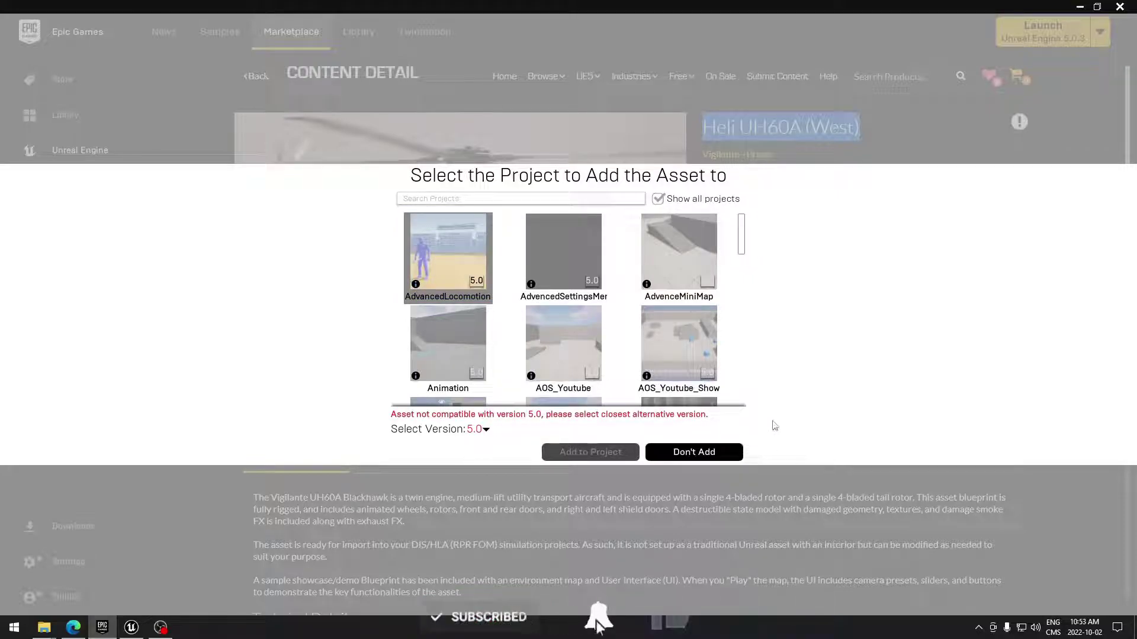
pyautogui.click(730, 452)
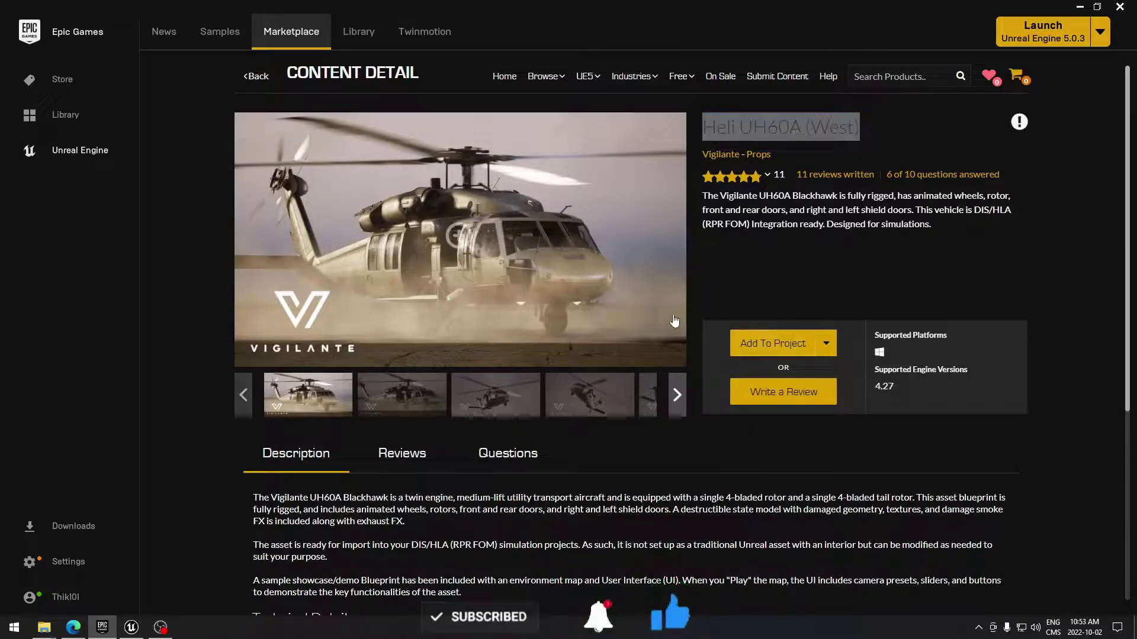
pyautogui.moveTo(130, 628)
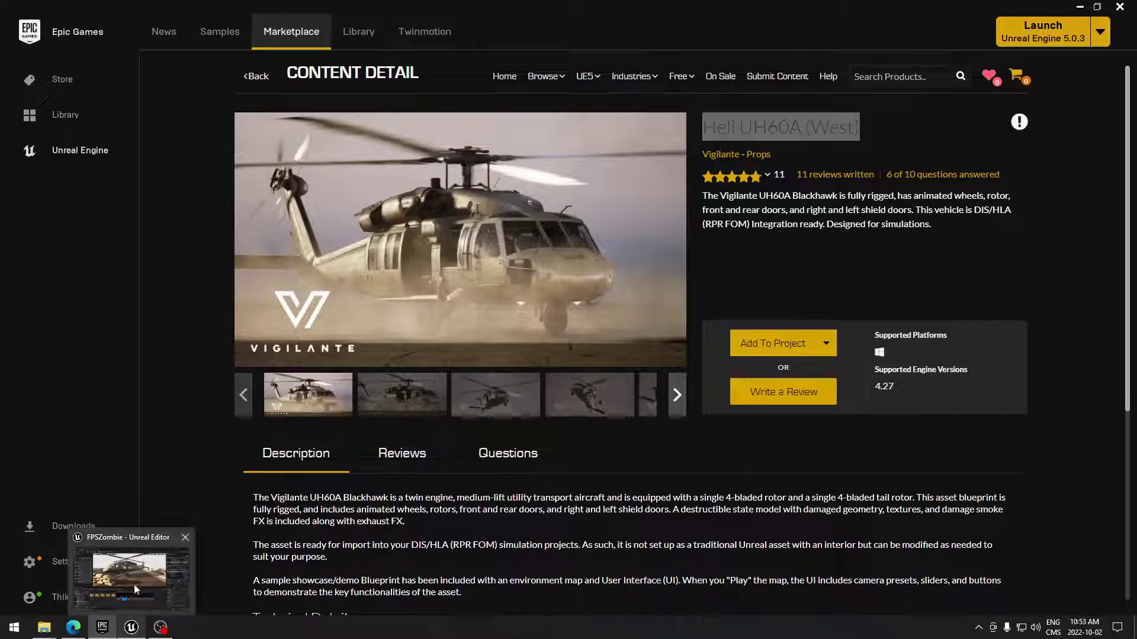
pyautogui.click(136, 580)
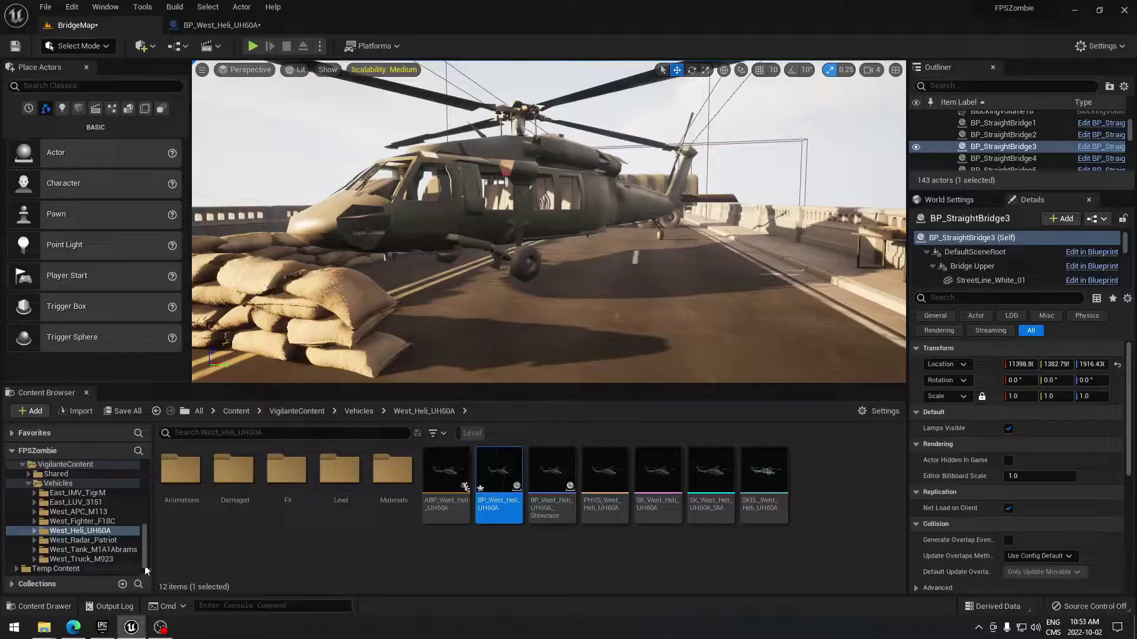
# Browse to Vehicles > West_Heli_UH60A and open the BP_West_Heli_UH60A blueprint
pyautogui.click(77, 485)
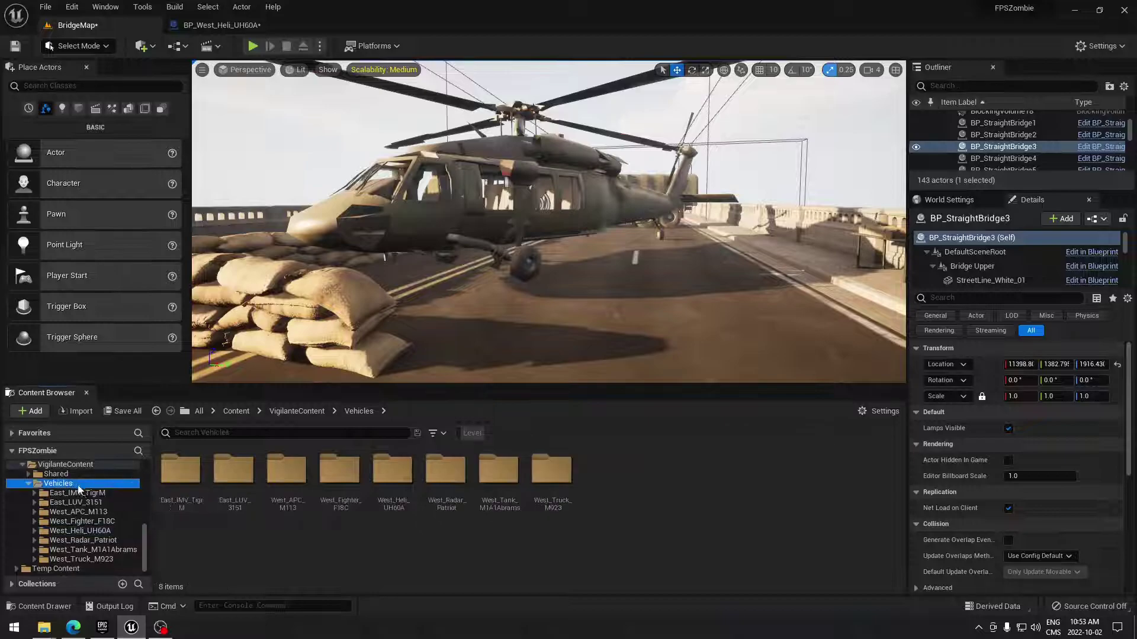
pyautogui.click(109, 531)
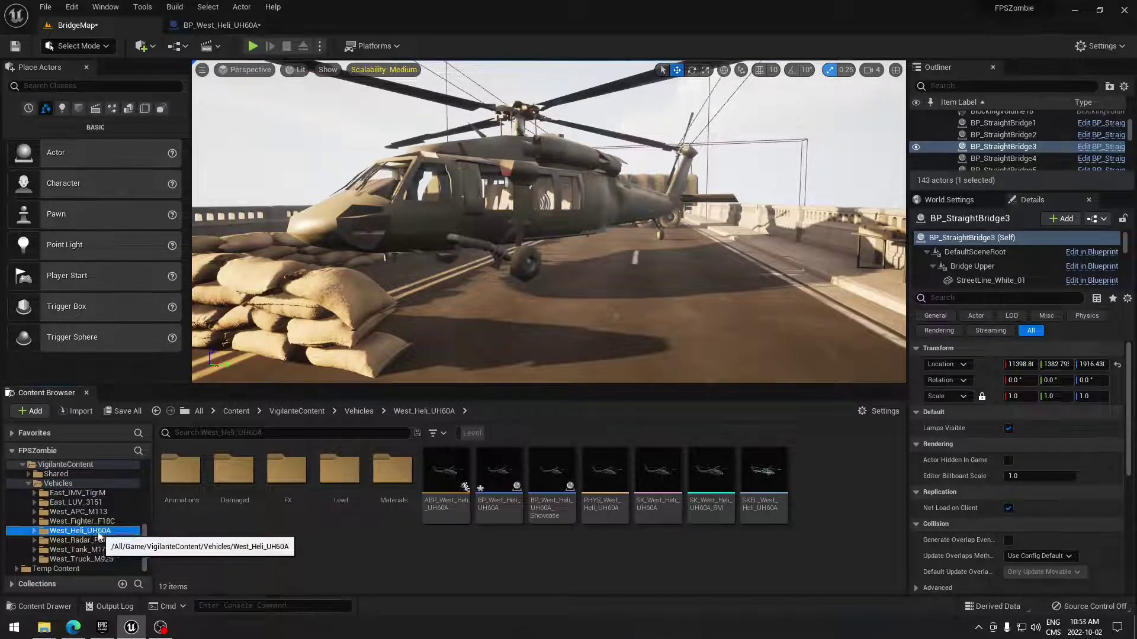
pyautogui.click(513, 484)
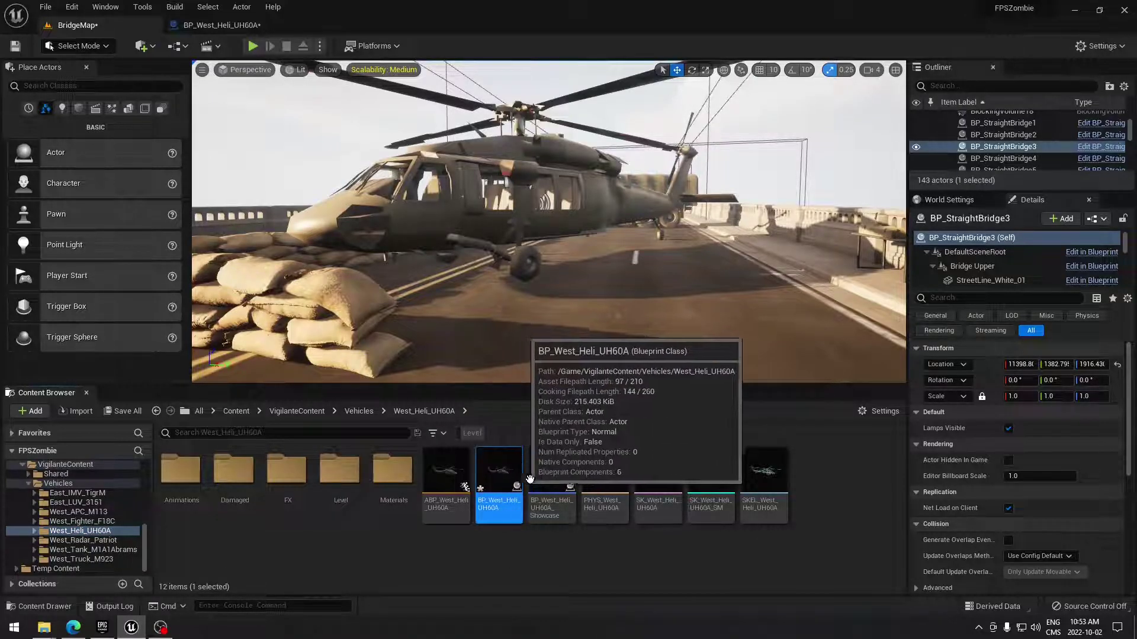
pyautogui.doubleClick(495, 520)
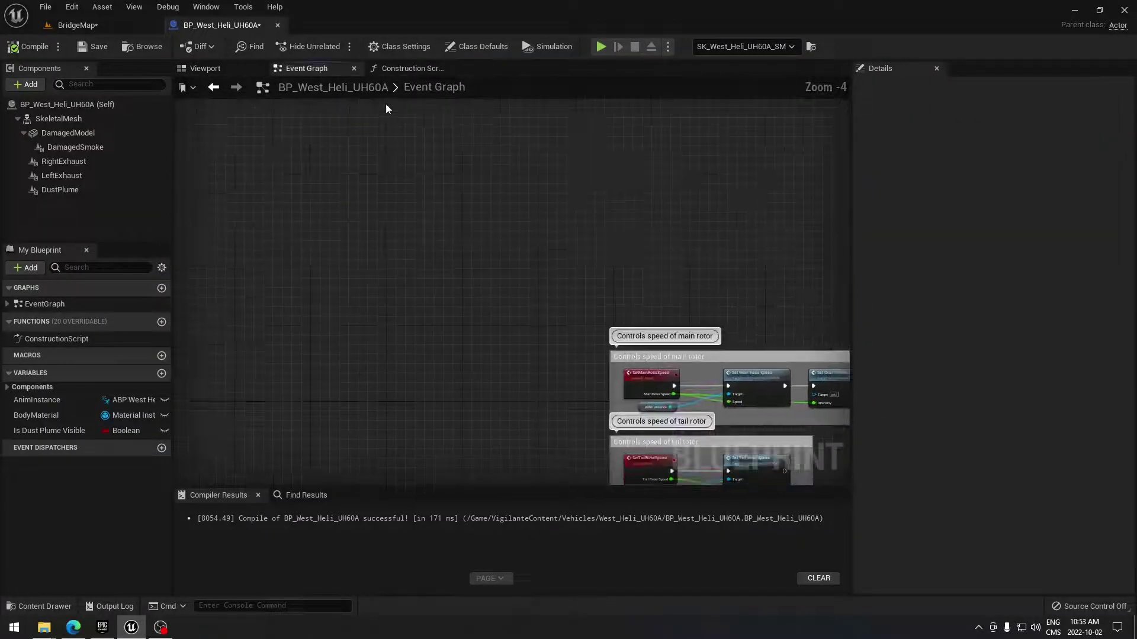
pyautogui.scroll(-2, 427, 234)
pyautogui.scroll(-2, 414, 254)
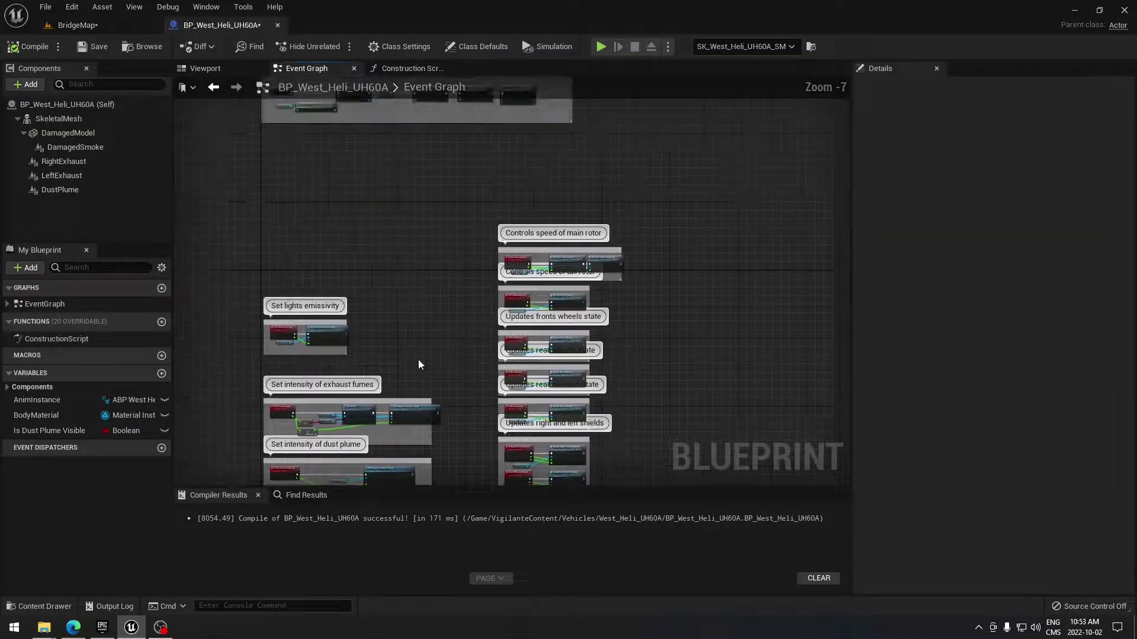
pyautogui.scroll(-1, 418, 355)
pyautogui.scroll(-1, 456, 270)
pyautogui.scroll(2, 467, 320)
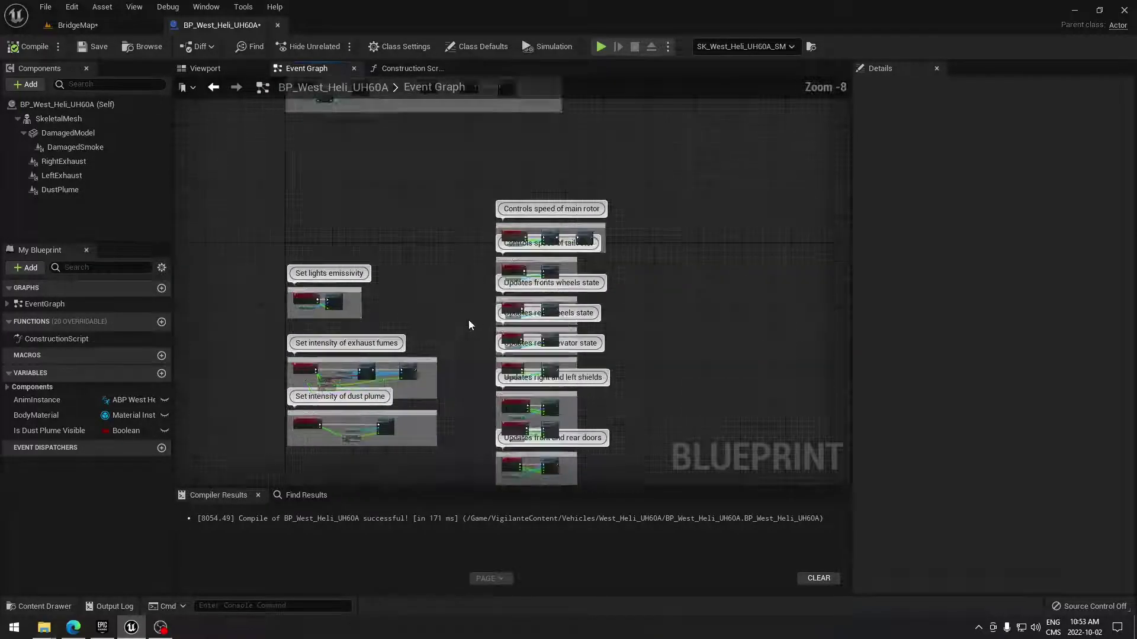
pyautogui.scroll(6, 468, 319)
pyautogui.scroll(2, 468, 319)
pyautogui.moveTo(505, 246); pyautogui.dragTo(335, 332, button='right')
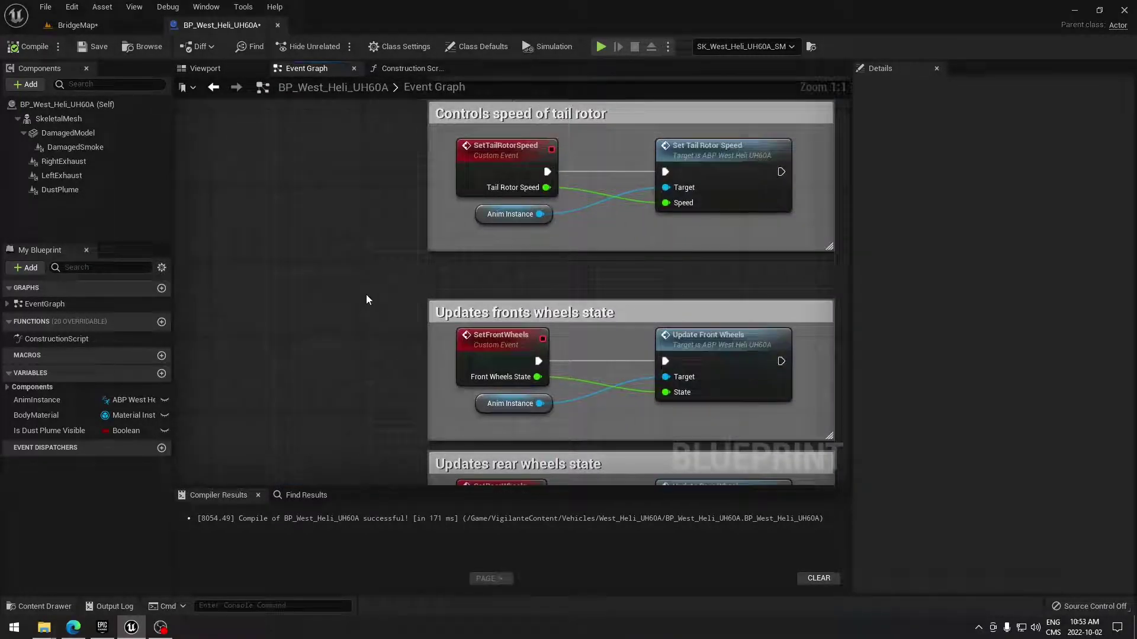
pyautogui.moveTo(365, 293); pyautogui.dragTo(346, 369, button='right')
pyautogui.moveTo(355, 322)
pyautogui.mouseDown(button='right')
pyautogui.moveTo(352, 406)
pyautogui.moveTo(357, 122)
pyautogui.mouseUp(button='right')
pyautogui.scroll(-1, 348, 389)
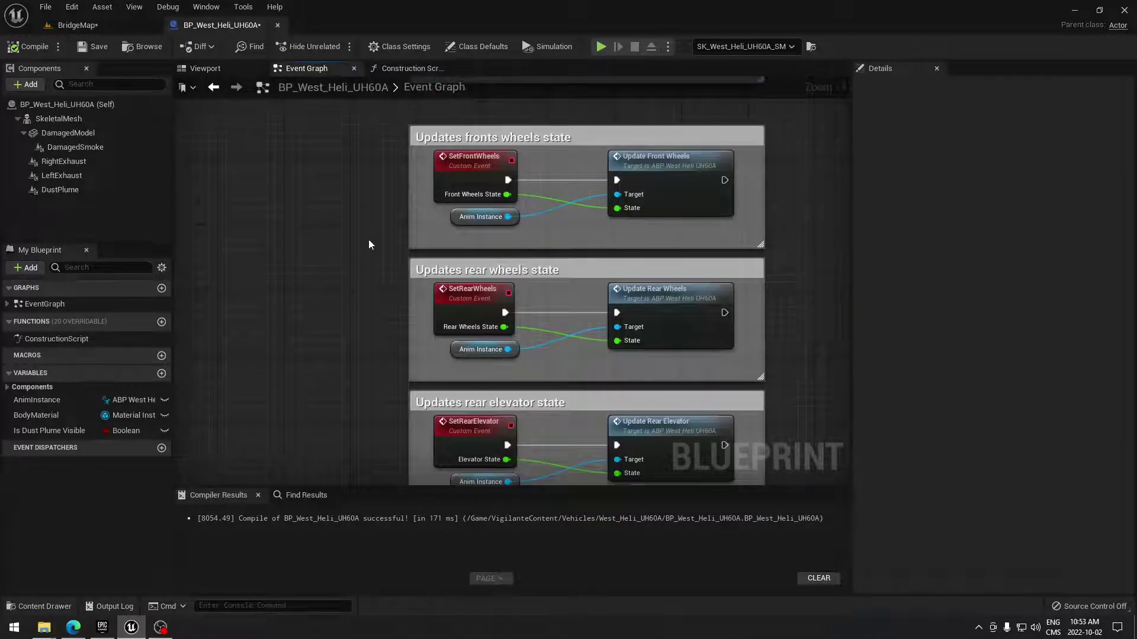
pyautogui.moveTo(382, 195); pyautogui.dragTo(385, 449, button='right')
pyautogui.scroll(1, 391, 235)
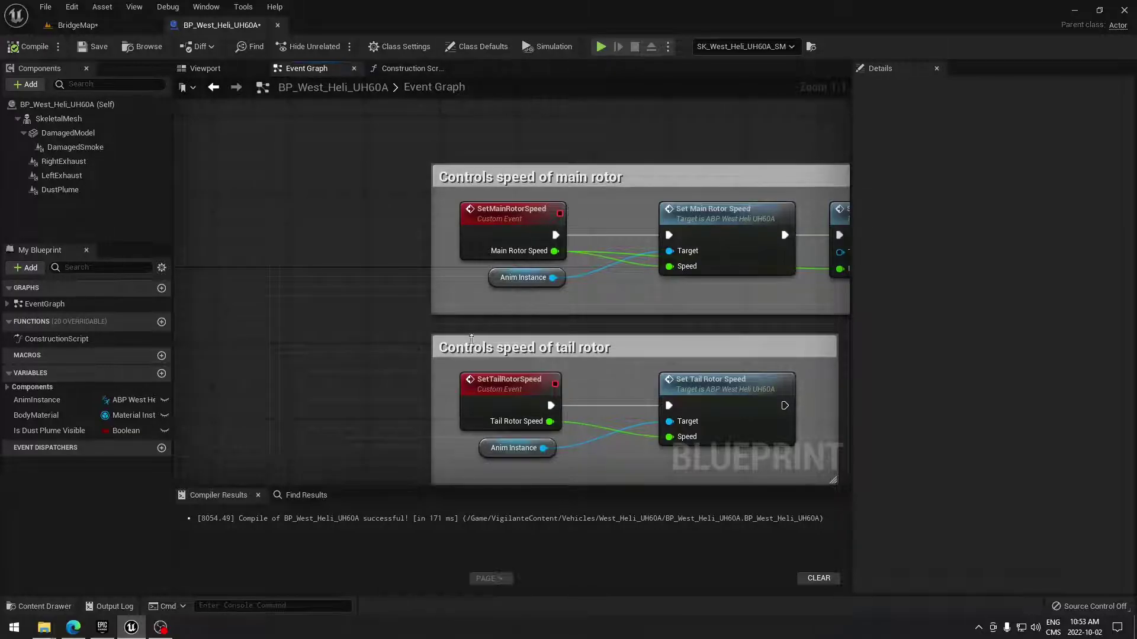
pyautogui.moveTo(471, 337); pyautogui.dragTo(412, 171, button='right')
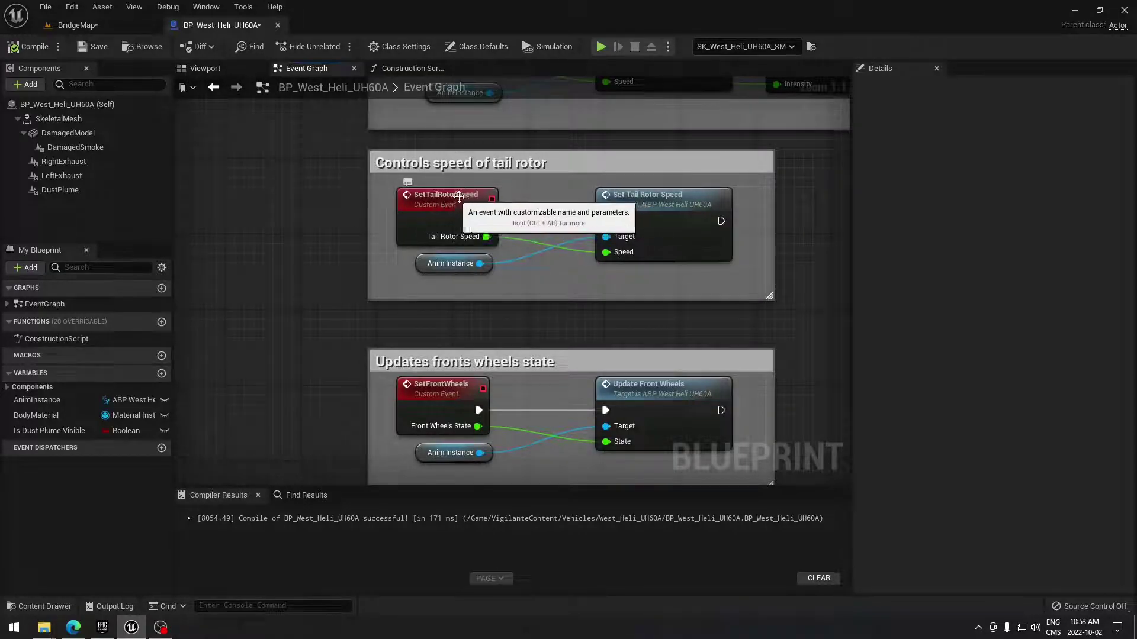
pyautogui.scroll(-3, 444, 272)
# Pan the Event Graph to check the 360 rotor speed, BeginPlay and Set Rear Doors nodes
pyautogui.scroll(-4, 477, 333)
pyautogui.scroll(3, 482, 292)
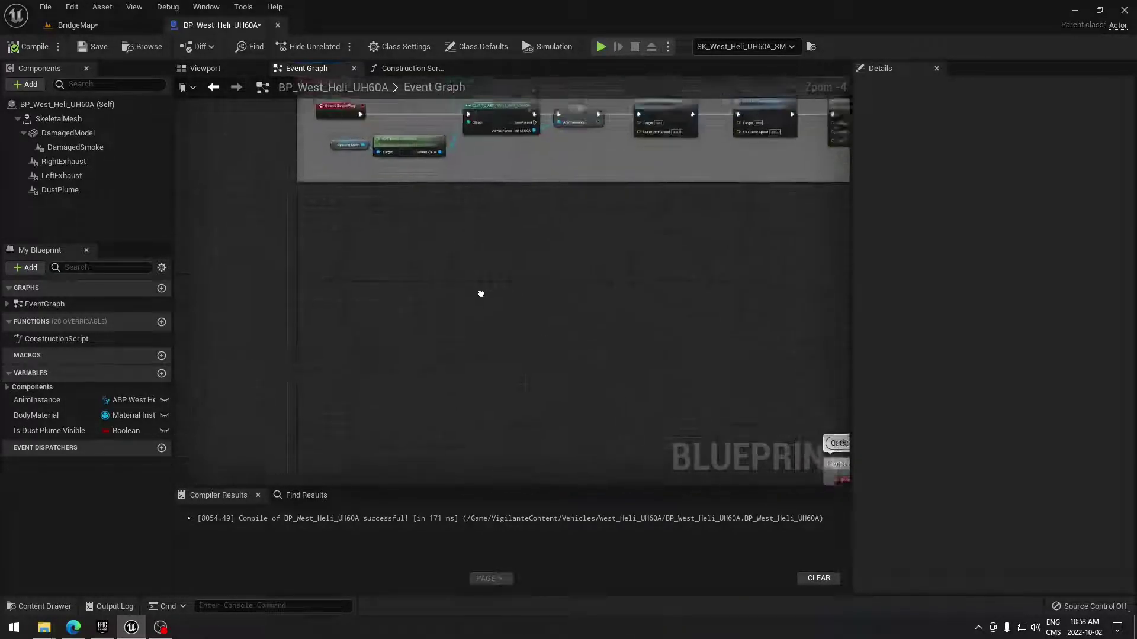
pyautogui.moveTo(482, 292); pyautogui.dragTo(485, 321, button='right')
pyautogui.scroll(4, 481, 296)
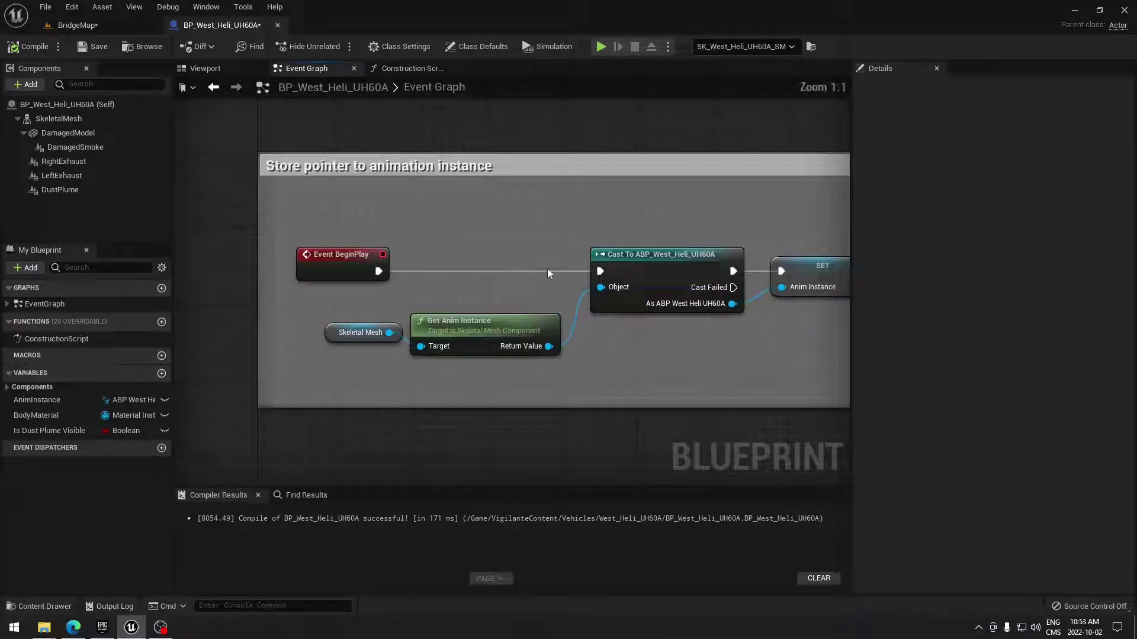
pyautogui.moveTo(547, 269); pyautogui.dragTo(320, 275, button='right')
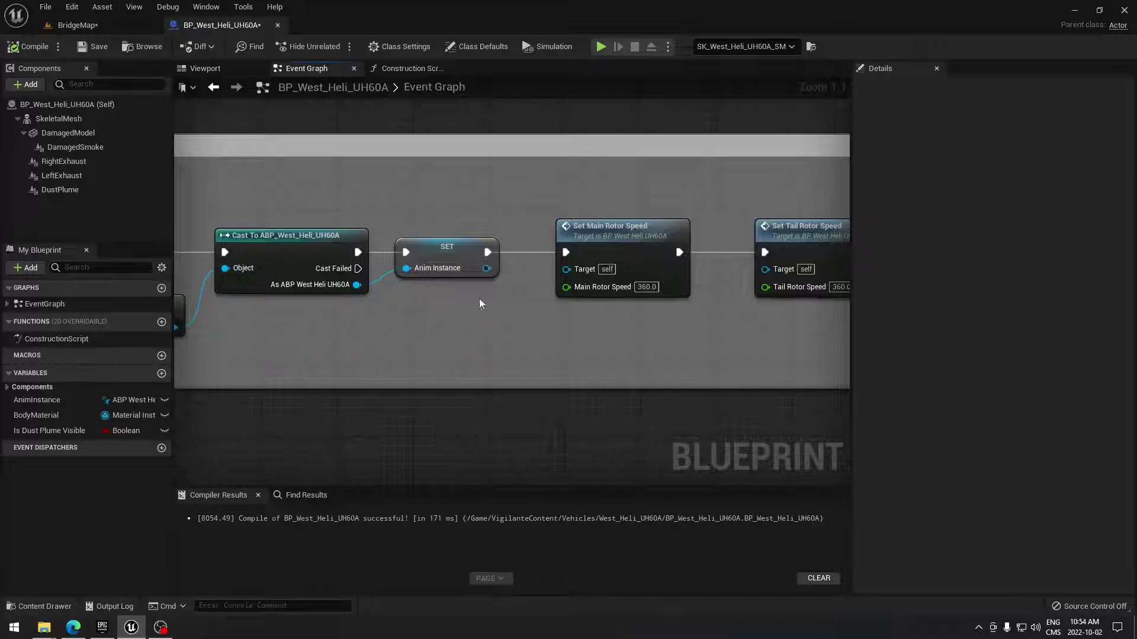
pyautogui.moveTo(372, 323)
pyautogui.mouseDown(button='right')
pyautogui.moveTo(580, 344)
pyautogui.moveTo(242, 338)
pyautogui.mouseUp(button='right')
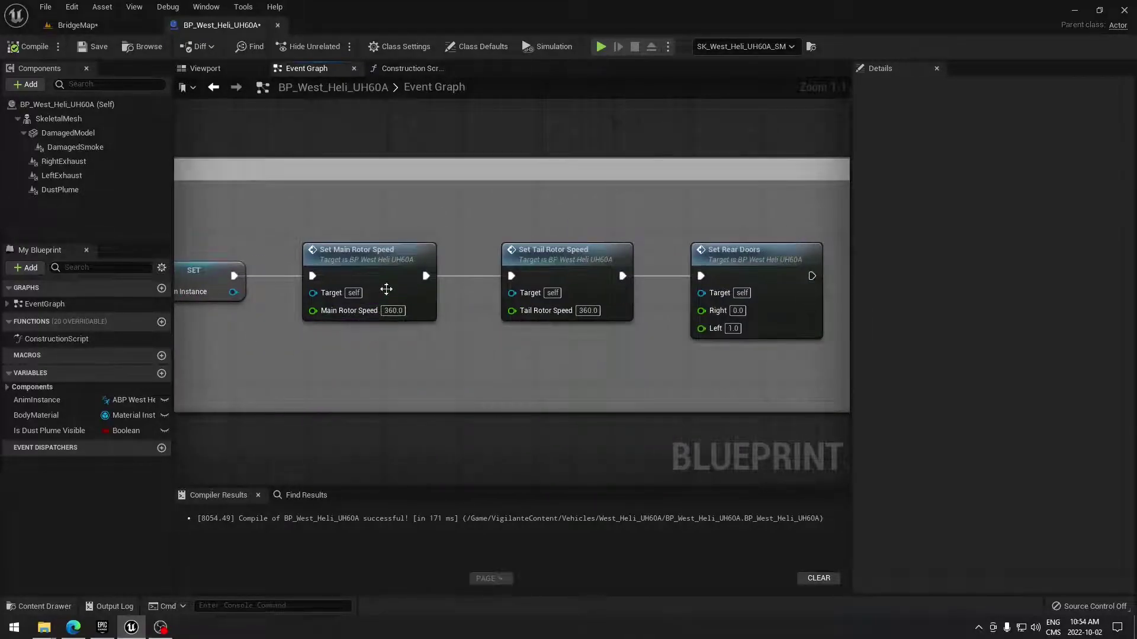
pyautogui.moveTo(366, 259); pyautogui.dragTo(405, 290, button='right')
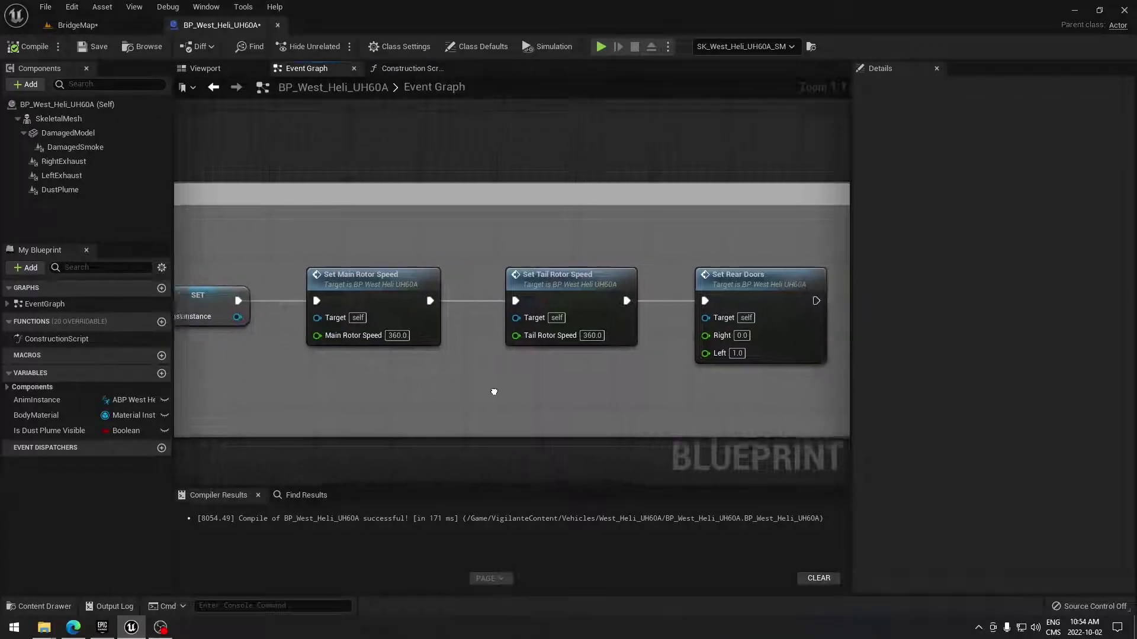
pyautogui.moveTo(446, 396); pyautogui.dragTo(290, 374, button='right')
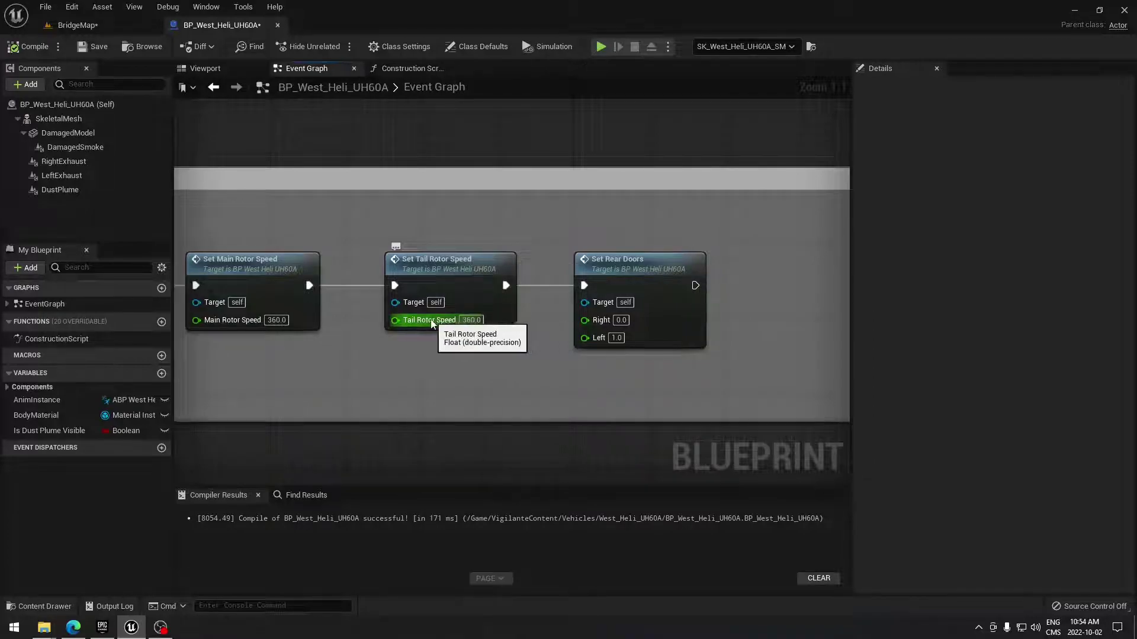
pyautogui.moveTo(429, 389); pyautogui.dragTo(356, 376, button='right')
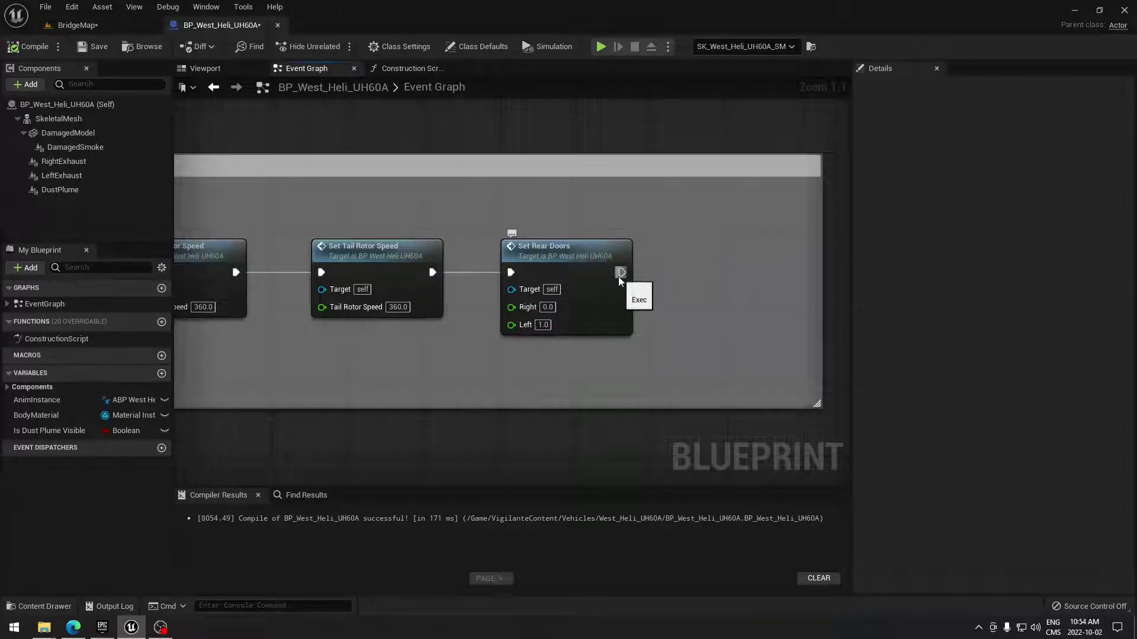
pyautogui.moveTo(527, 373); pyautogui.dragTo(602, 374, button='right')
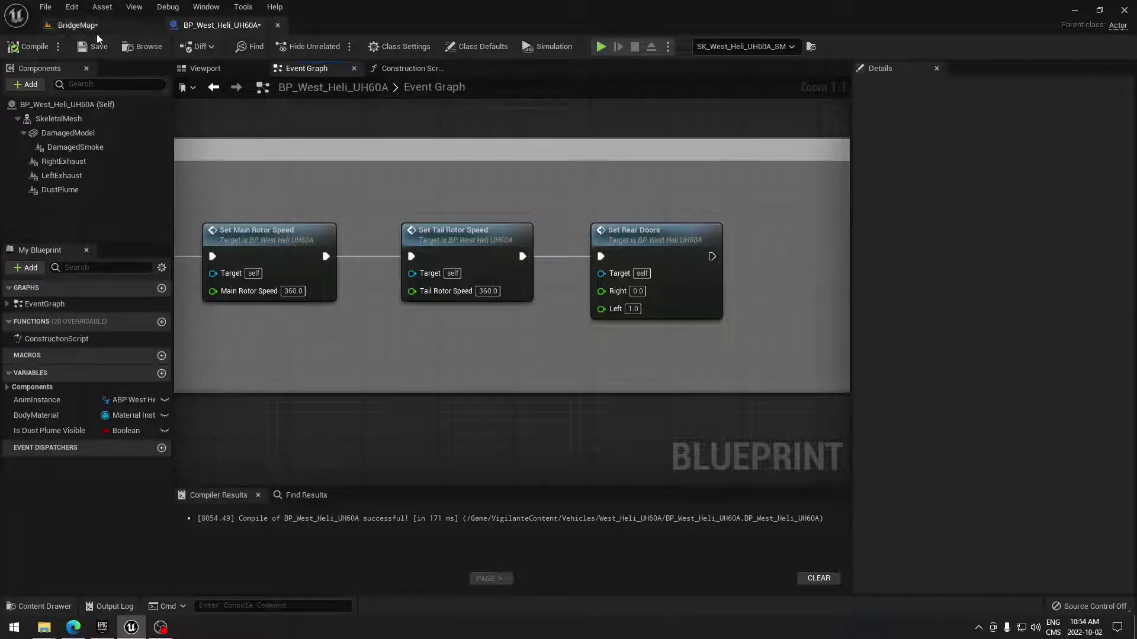
# Play-test BridgeMap, walking toward the helicopter to watch its rotors spin, then stop
pyautogui.click(90, 30)
pyautogui.click(252, 45)
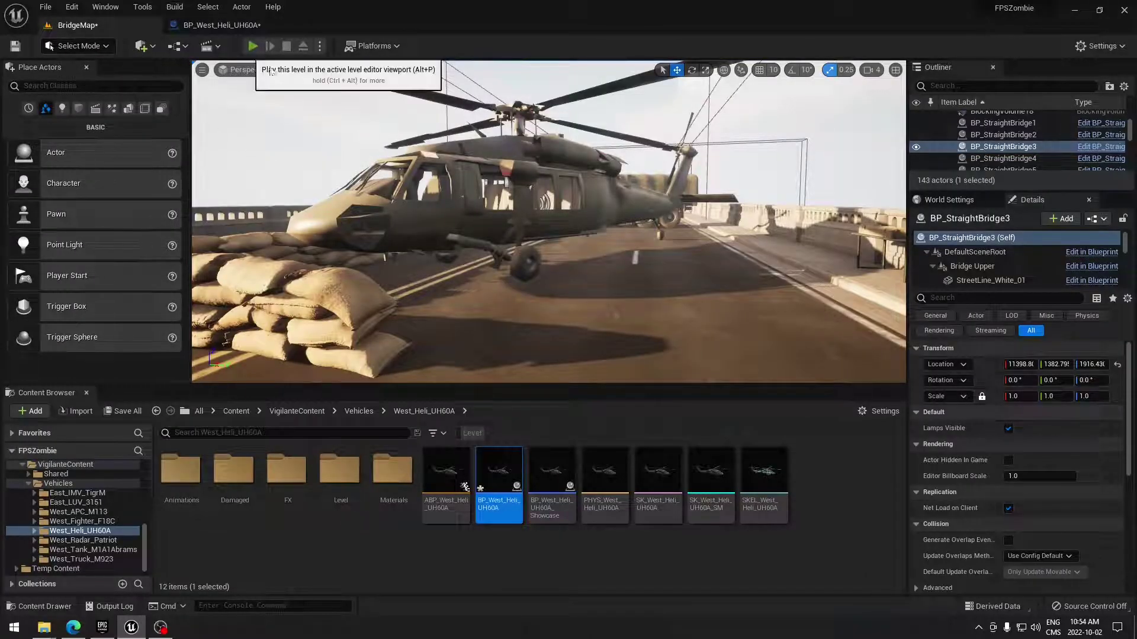
pyautogui.press('w')
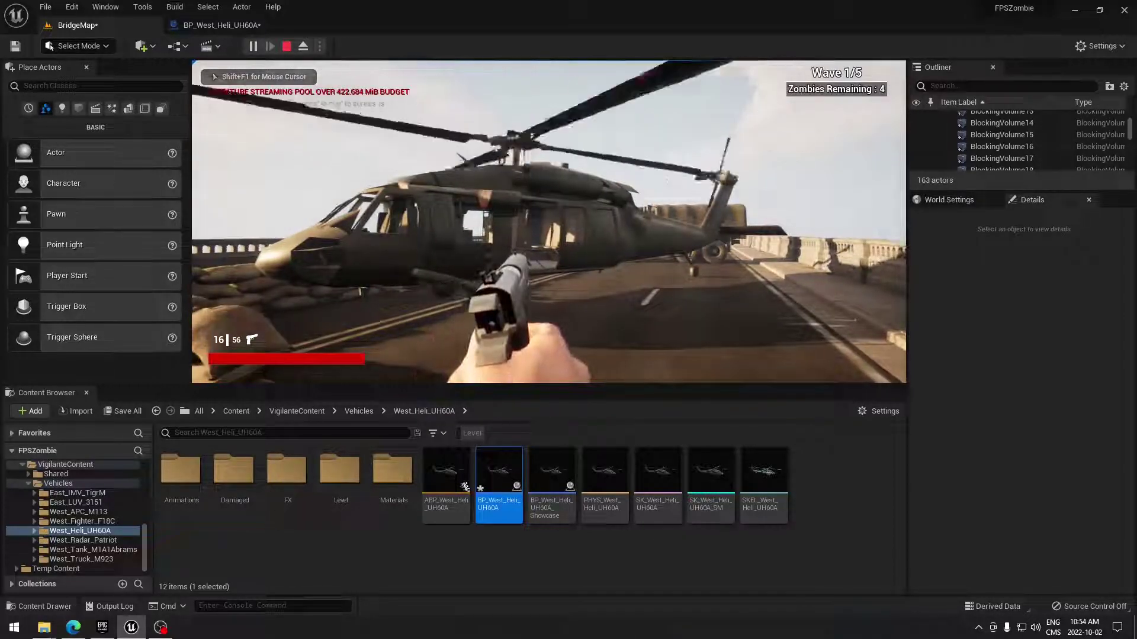
pyautogui.press('Escape')
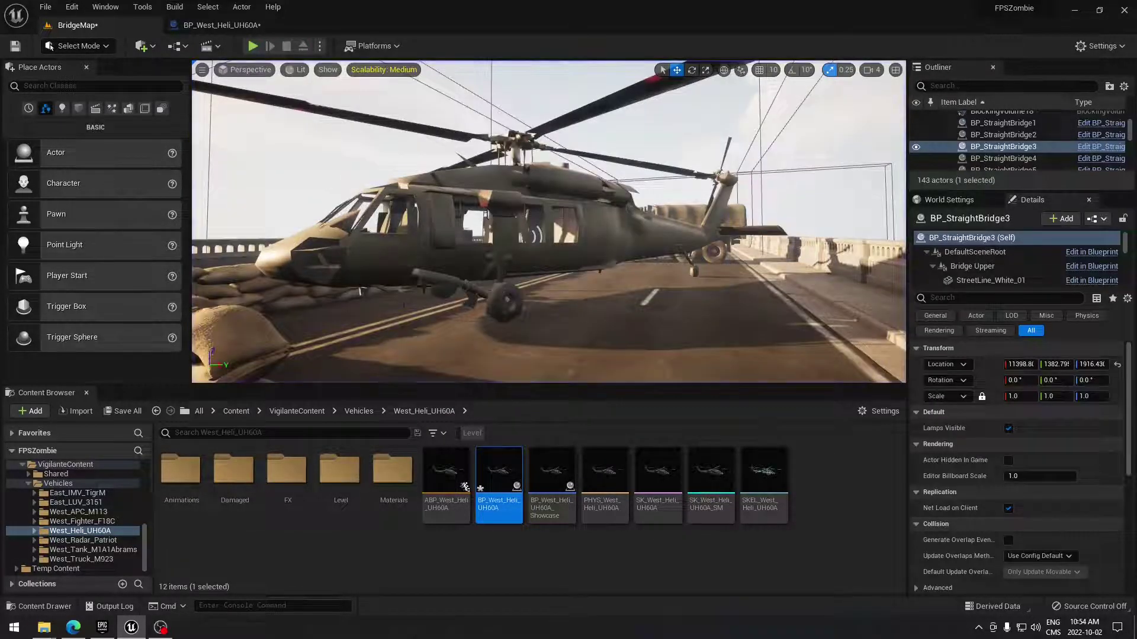
pyautogui.moveTo(72, 628)
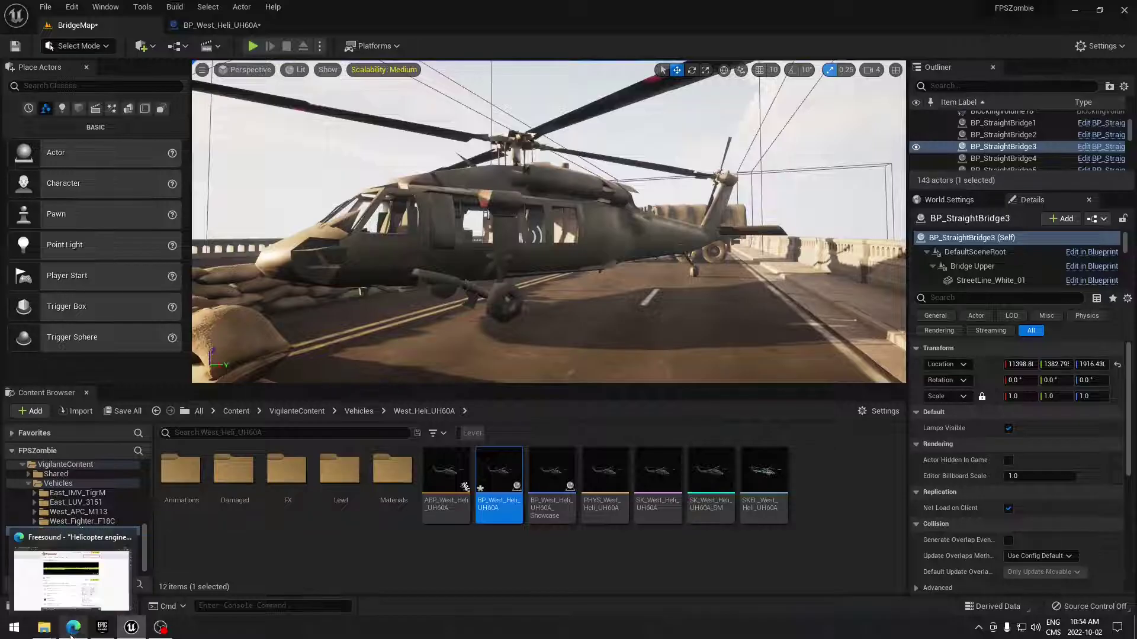
# Switch to Edge showing Freesound's 'Helicopter engine' recording page
pyautogui.click(38, 572)
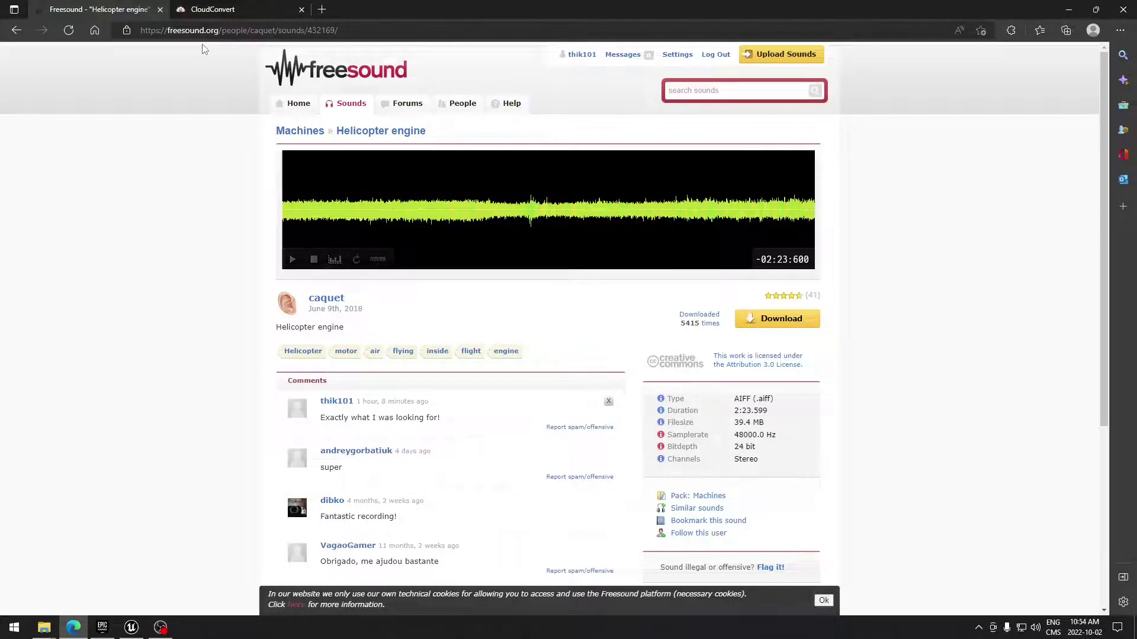
# Confirm the CloudConvert AIFF-to-WAV conversion shows FINISHED, then return to Unreal
pyautogui.click(247, 5)
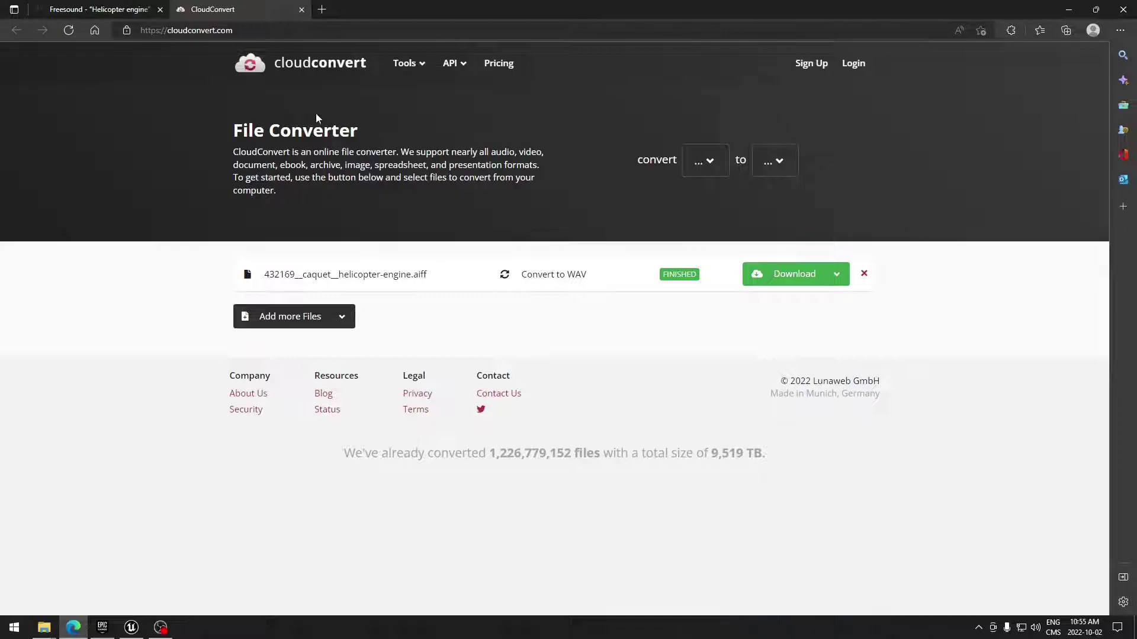
pyautogui.click(124, 36)
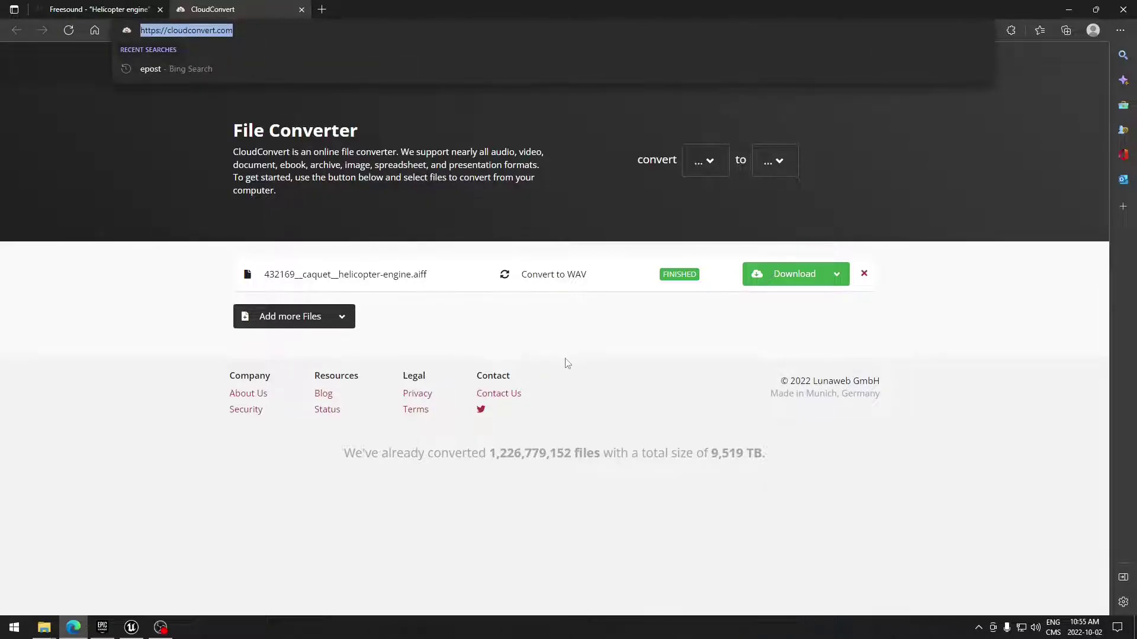
pyautogui.click(605, 308)
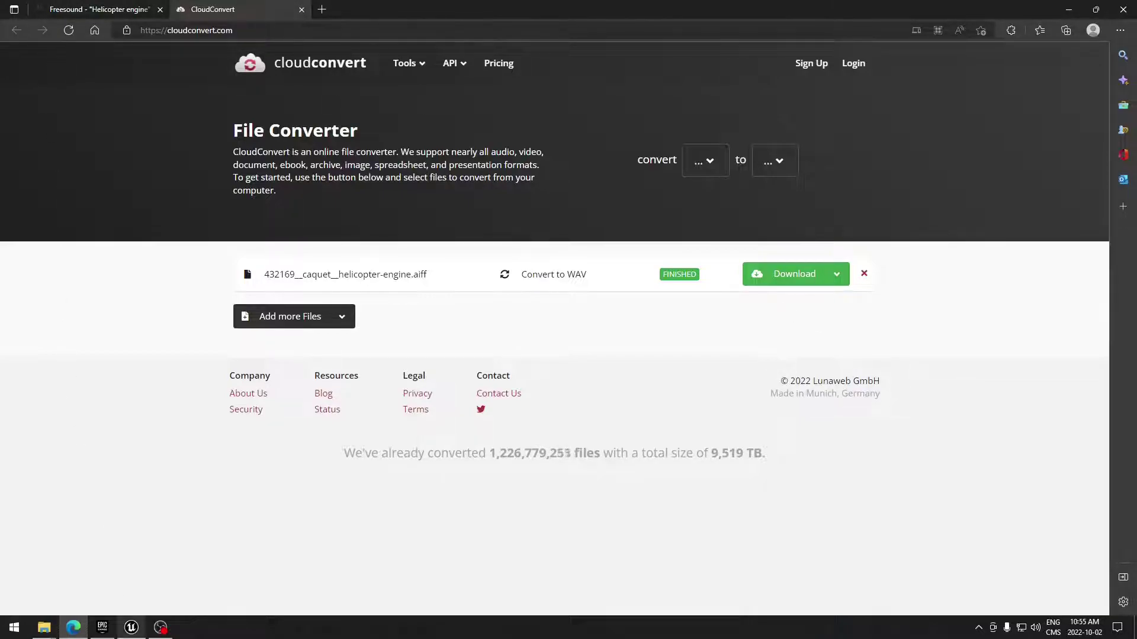
pyautogui.moveTo(131, 628)
pyautogui.click(159, 583)
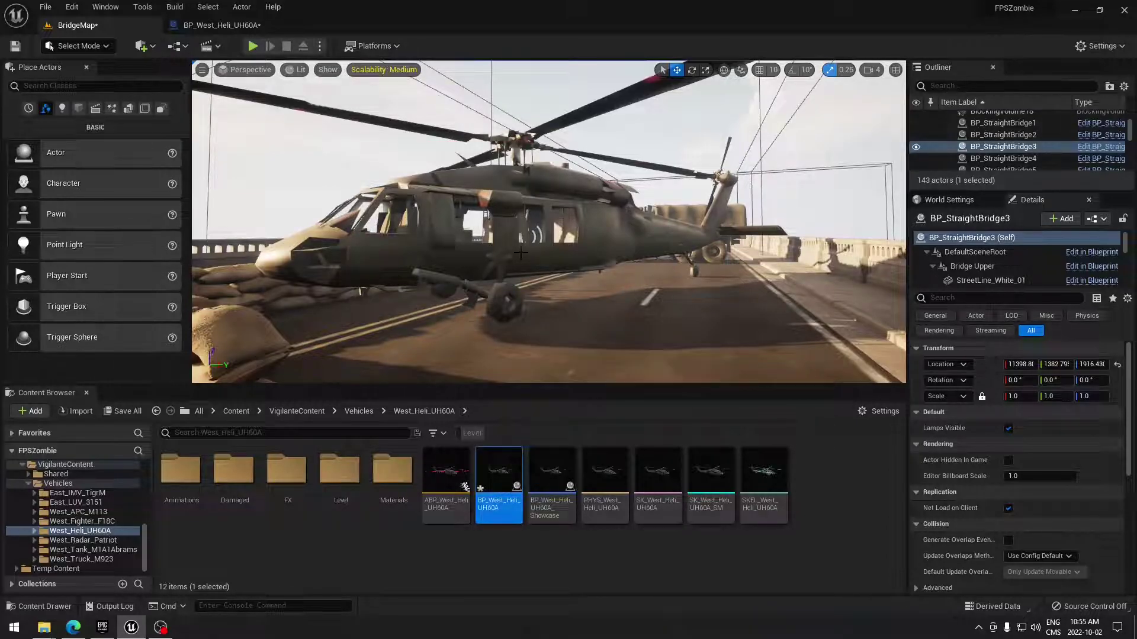
# In Sounds > Helicopter, create a Sound Cue from the helicopter engine sound wave
pyautogui.moveTo(549, 324); pyautogui.dragTo(582, 239, button='right')
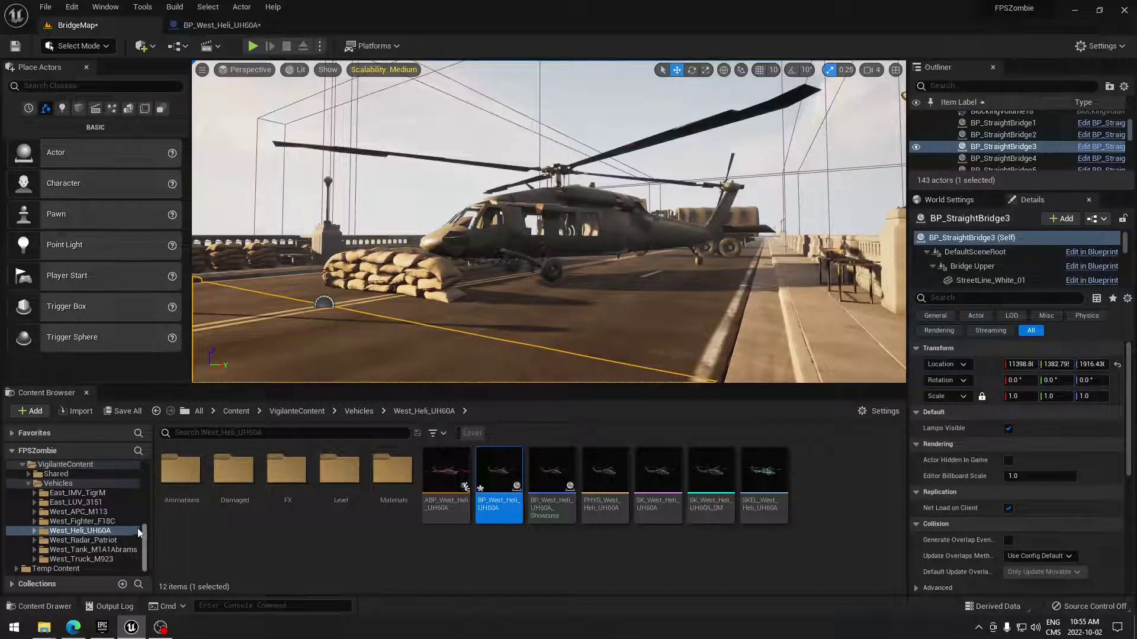
pyautogui.moveTo(144, 530); pyautogui.dragTo(141, 478)
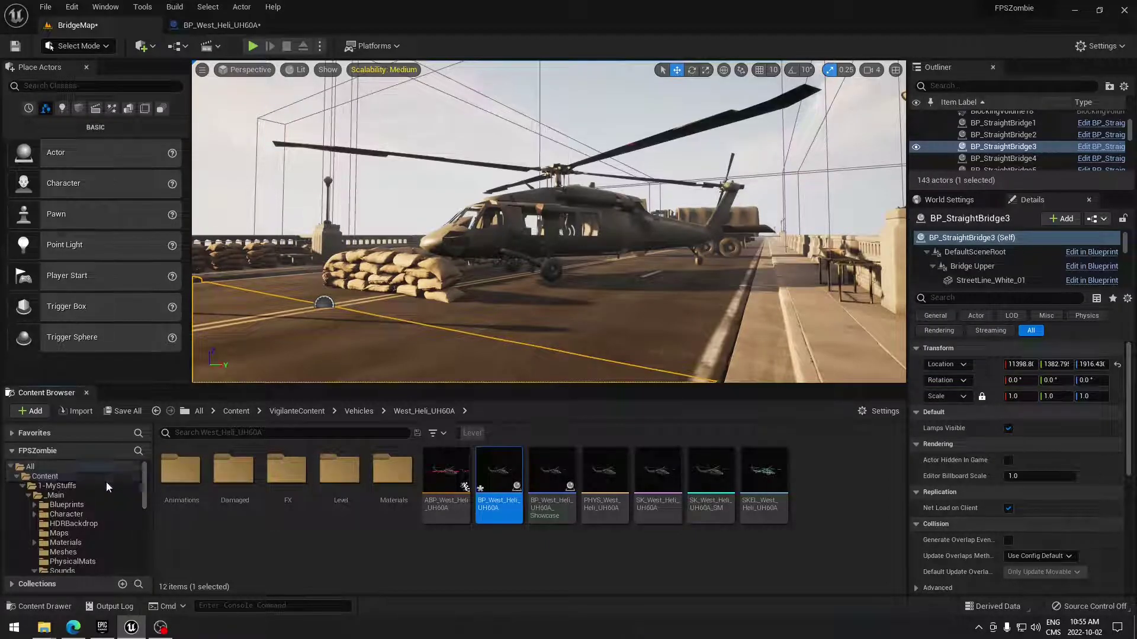
pyautogui.click(62, 552)
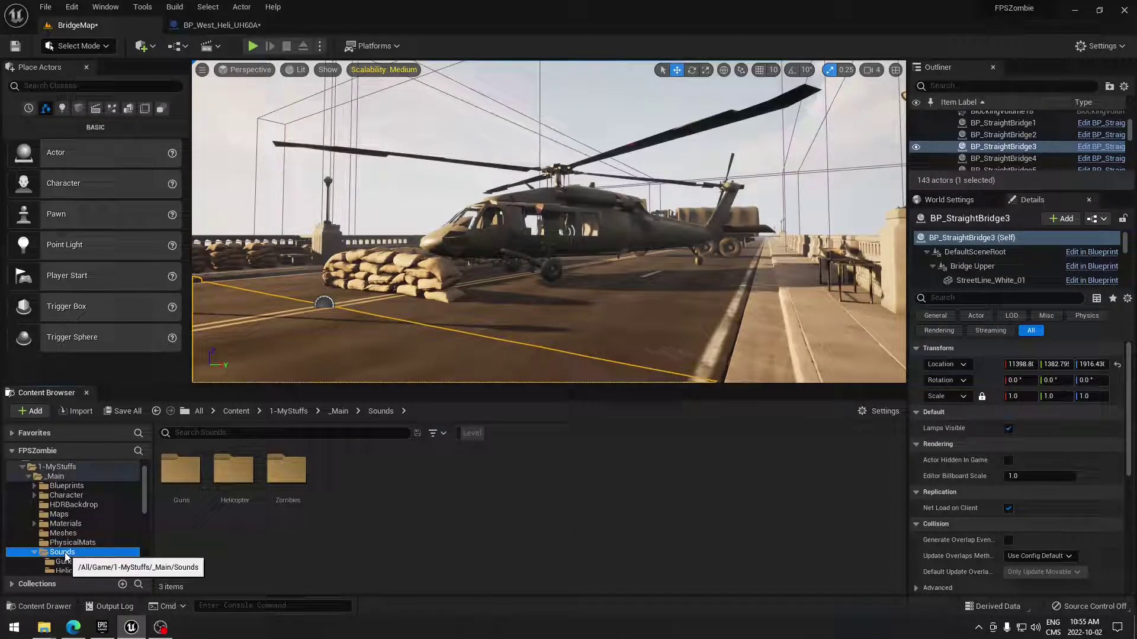
pyautogui.doubleClick(236, 499)
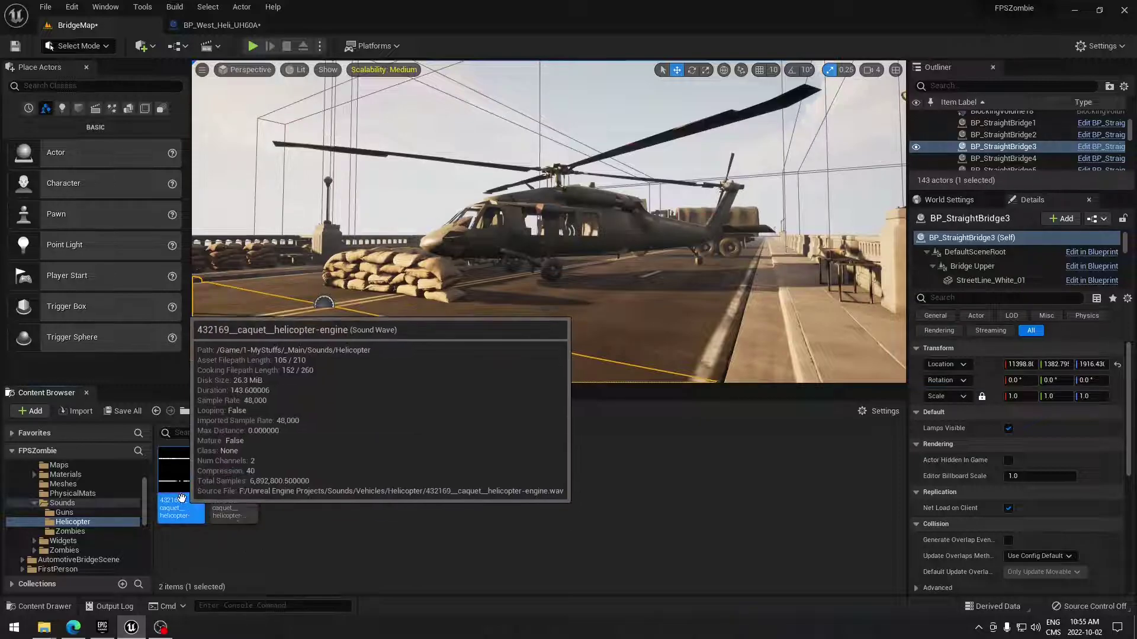
pyautogui.rightClick(186, 519)
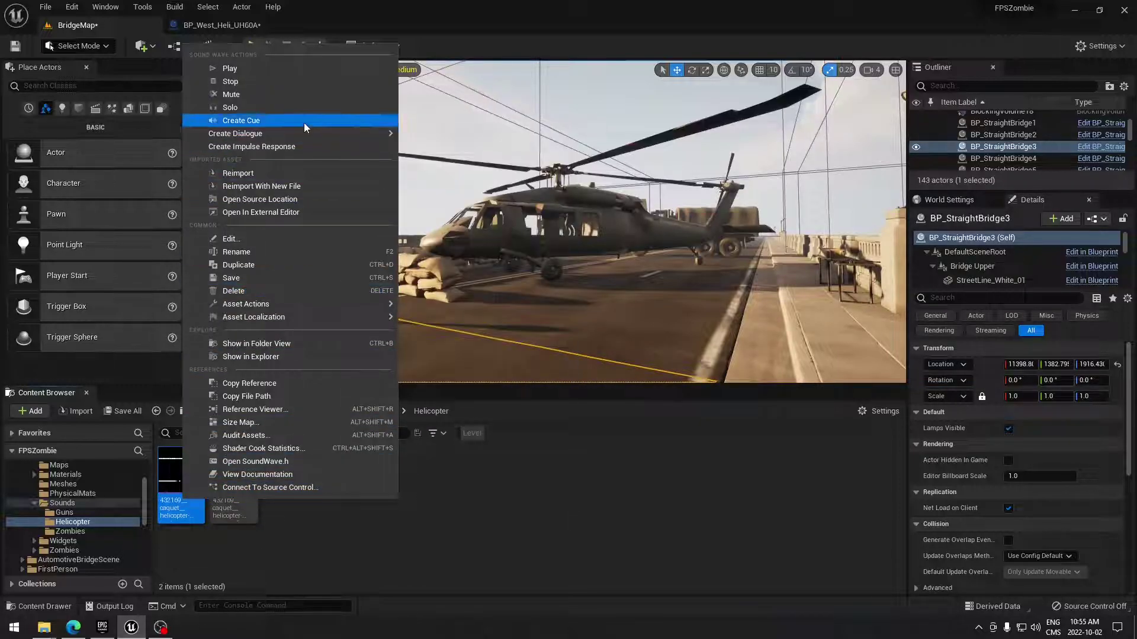
pyautogui.click(559, 491)
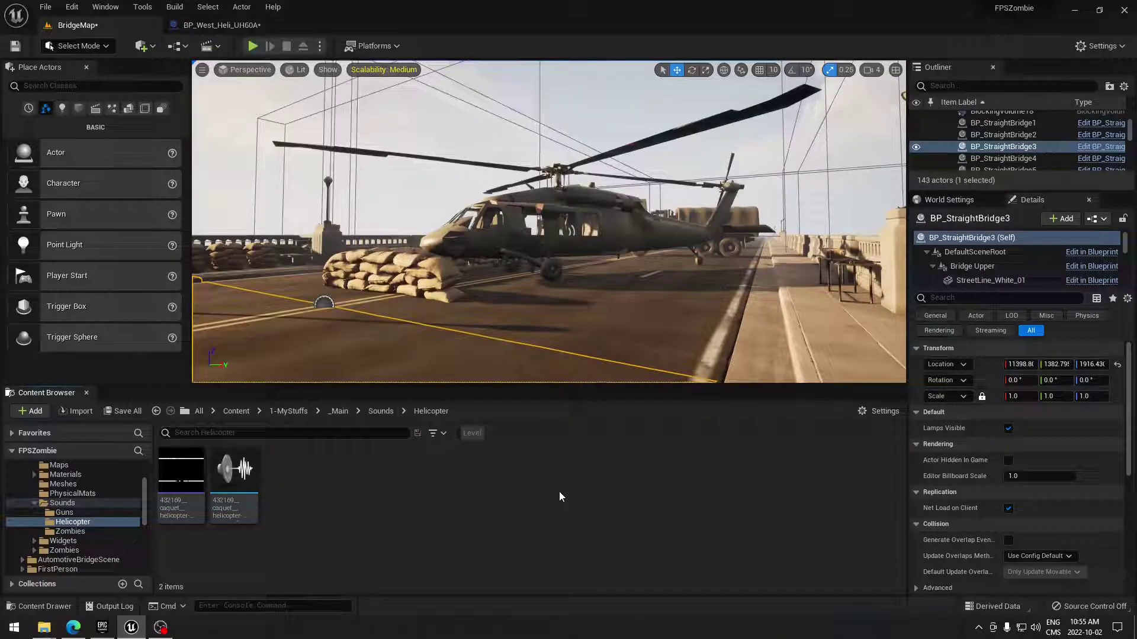
# Open the engine Sound Cue and override attenuation: Linear, Sphere, inner radius 800, falloff 7200
pyautogui.doubleClick(245, 514)
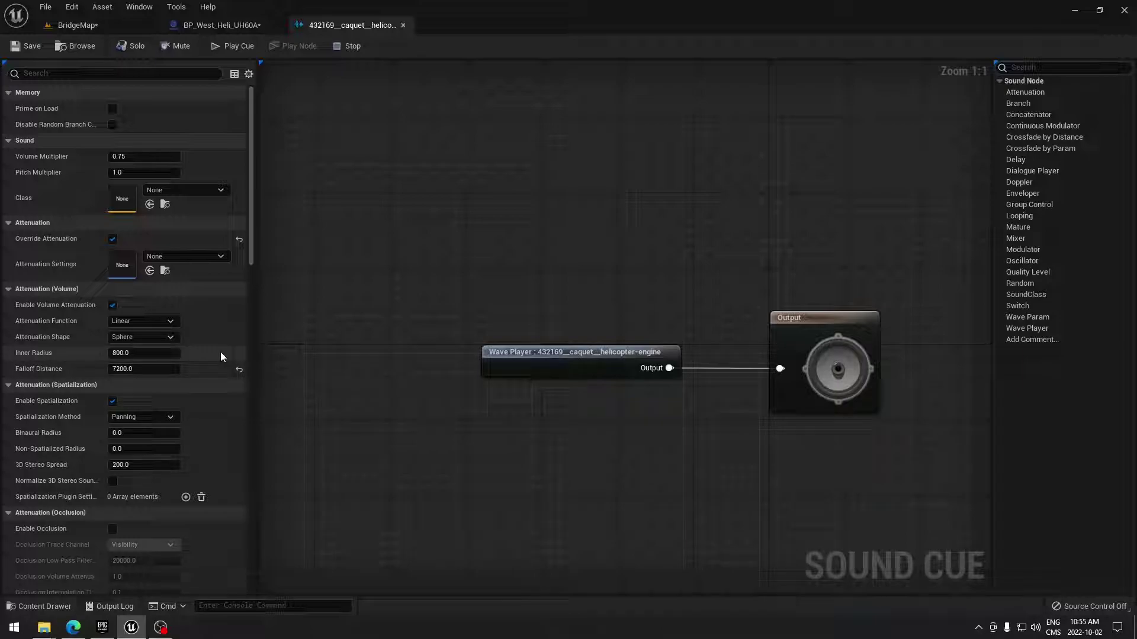
# Play-test BridgeMap to hear the helicopter engine, then stop and frame the selected bridge piece
pyautogui.click(72, 25)
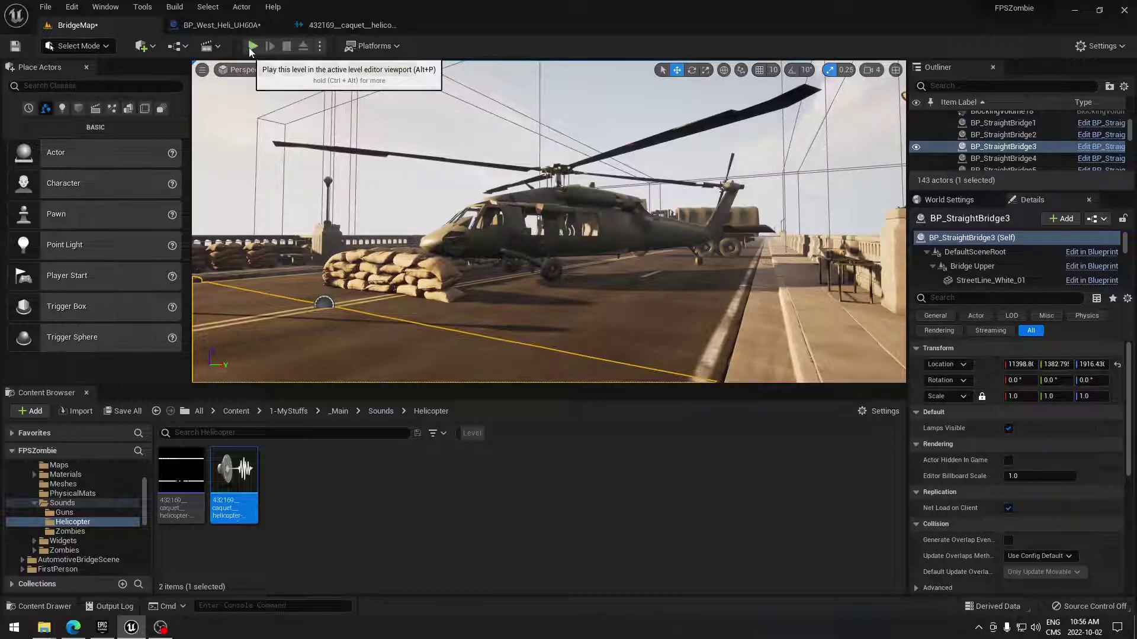
pyautogui.click(252, 46)
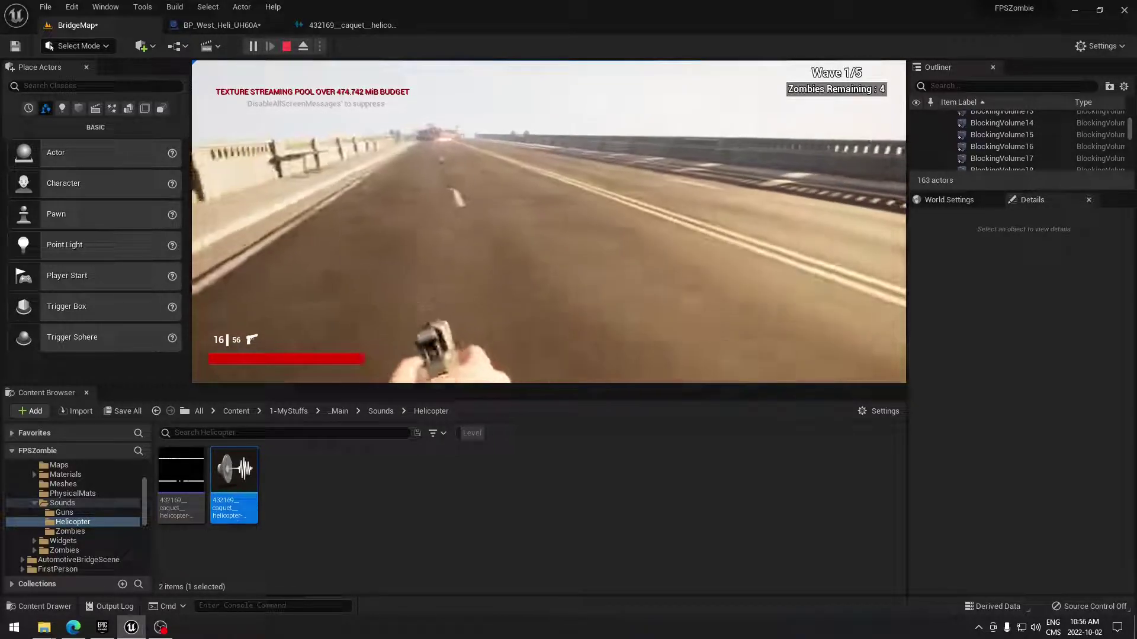
pyautogui.press('Escape')
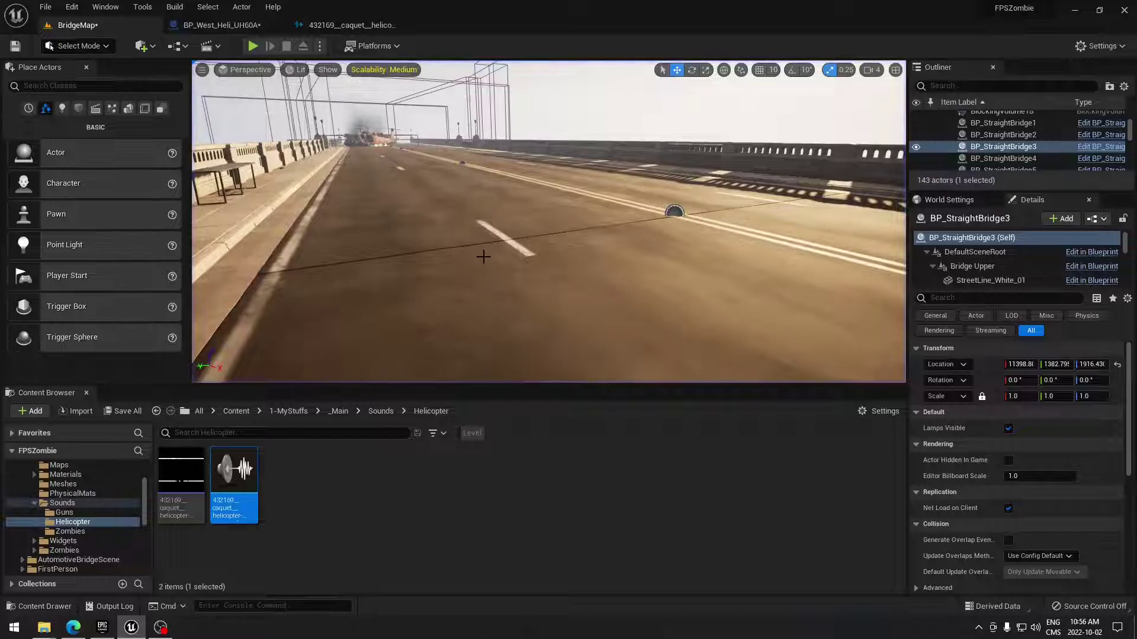
pyautogui.press('f')
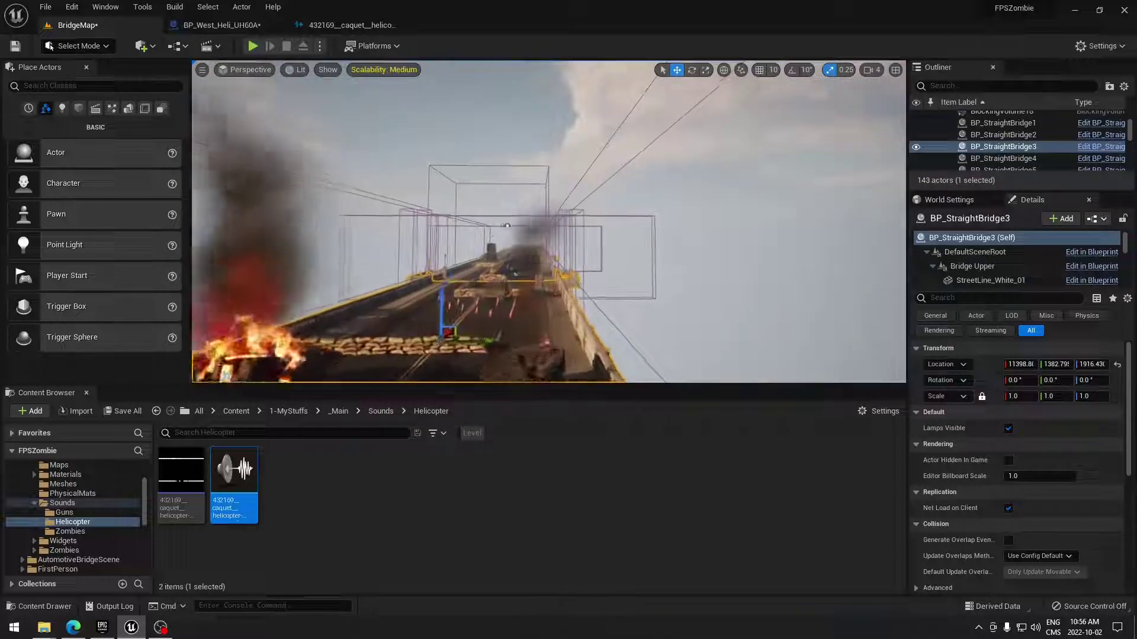